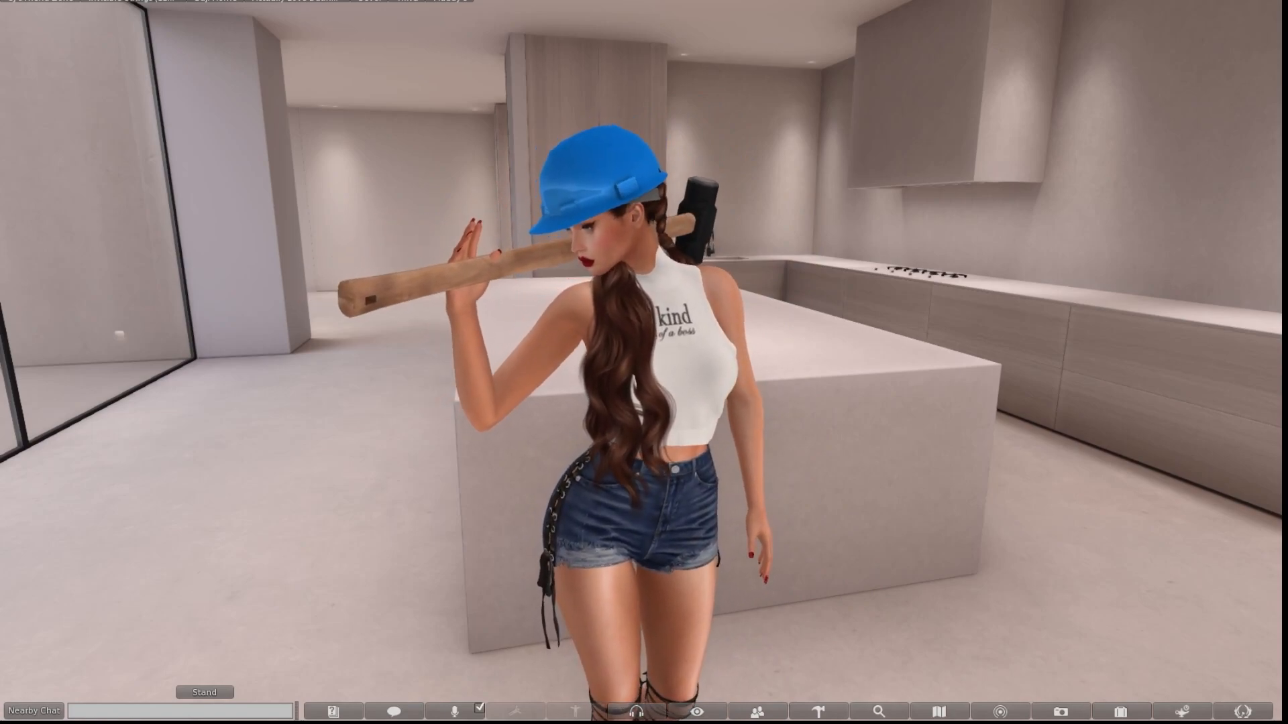
Step: Inspect the general object properties of the house that the kitchen island belongs to and close the editor
{"action": "right_click", "coordinate": [937, 513]}
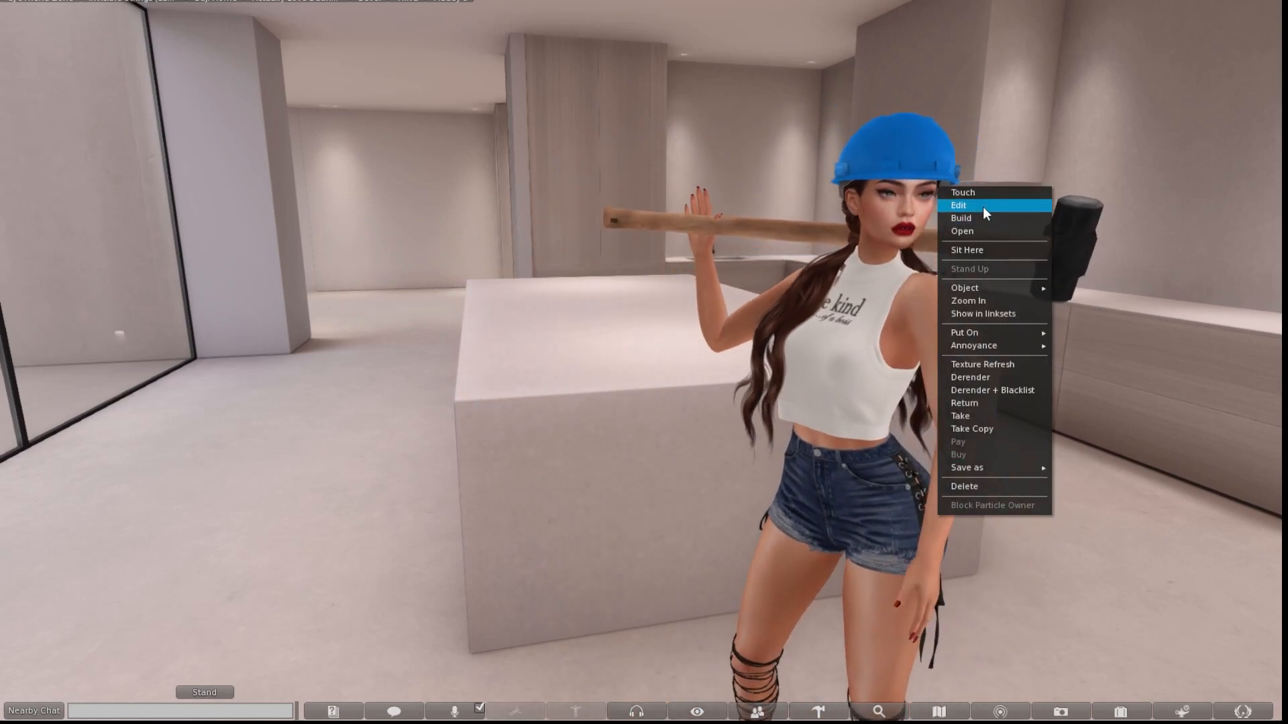
{"action": "left_click", "coordinate": [983, 206]}
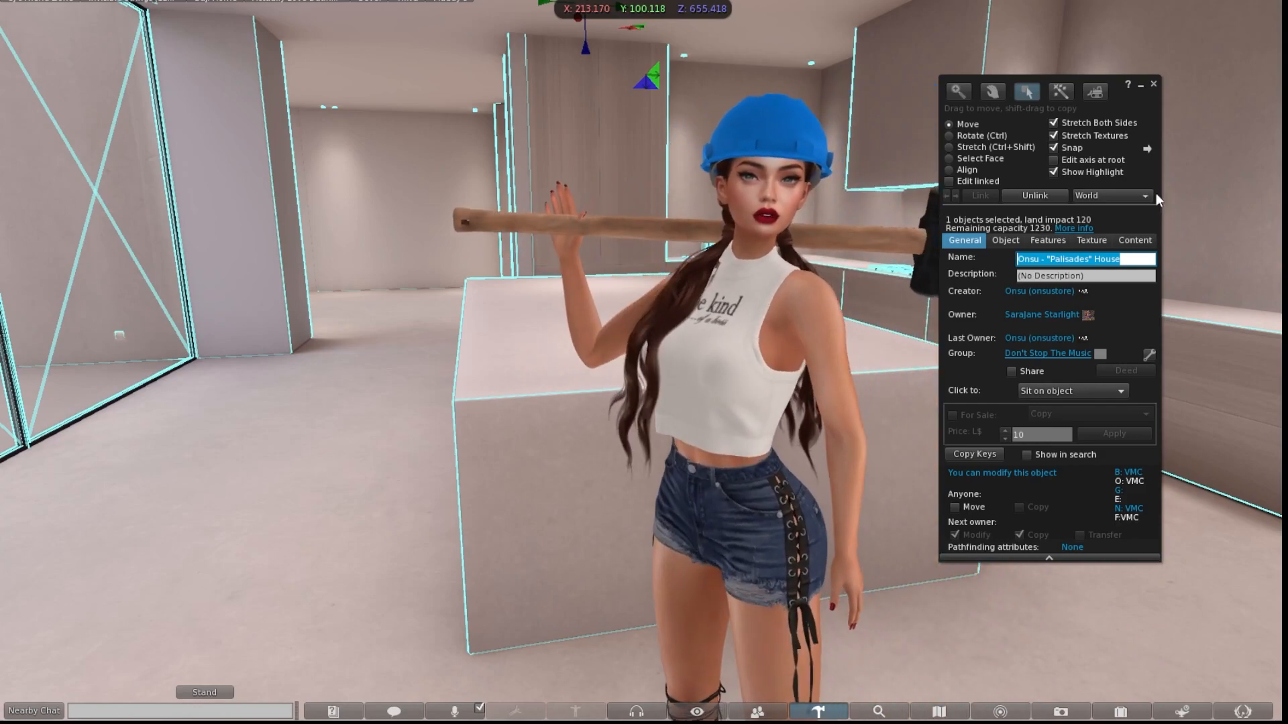
{"action": "left_click", "coordinate": [1153, 83]}
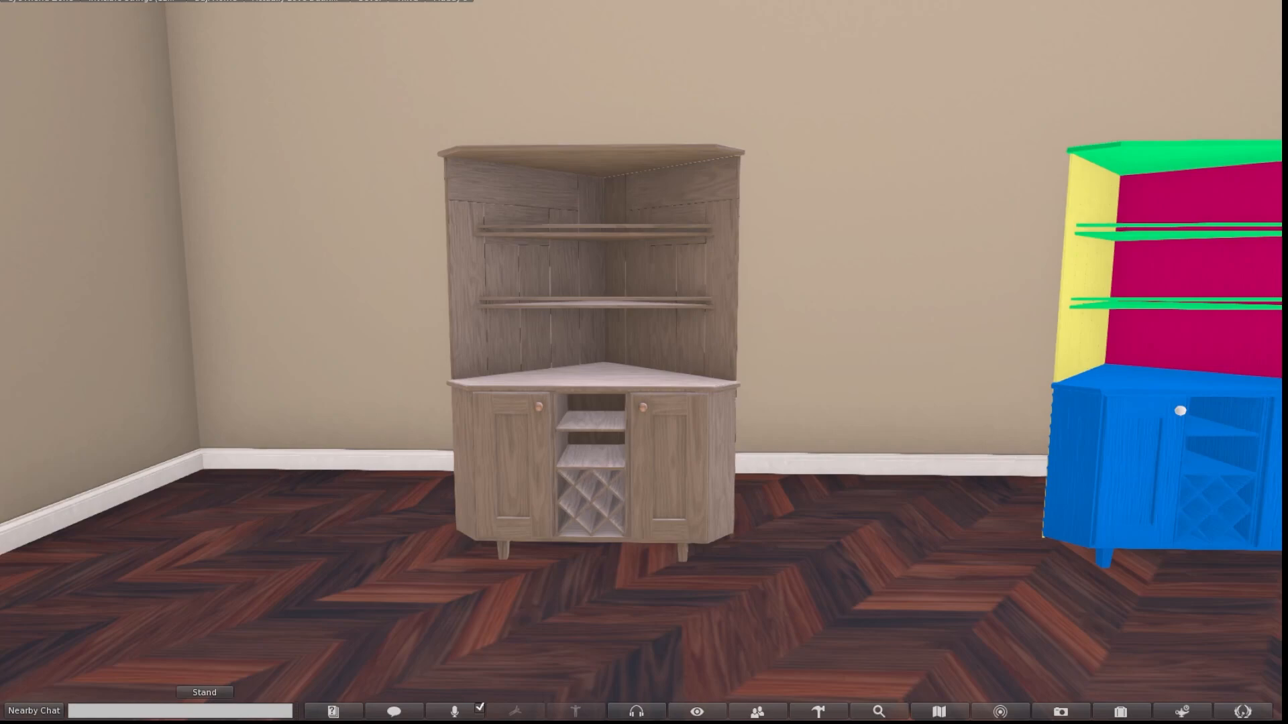
Step: Delete the piece forming the top and shelves of the wooden corner cabinet
{"action": "left_click_drag", "start_coordinate": [1207, 462], "coordinate": [1170, 500], "text": "alt"}
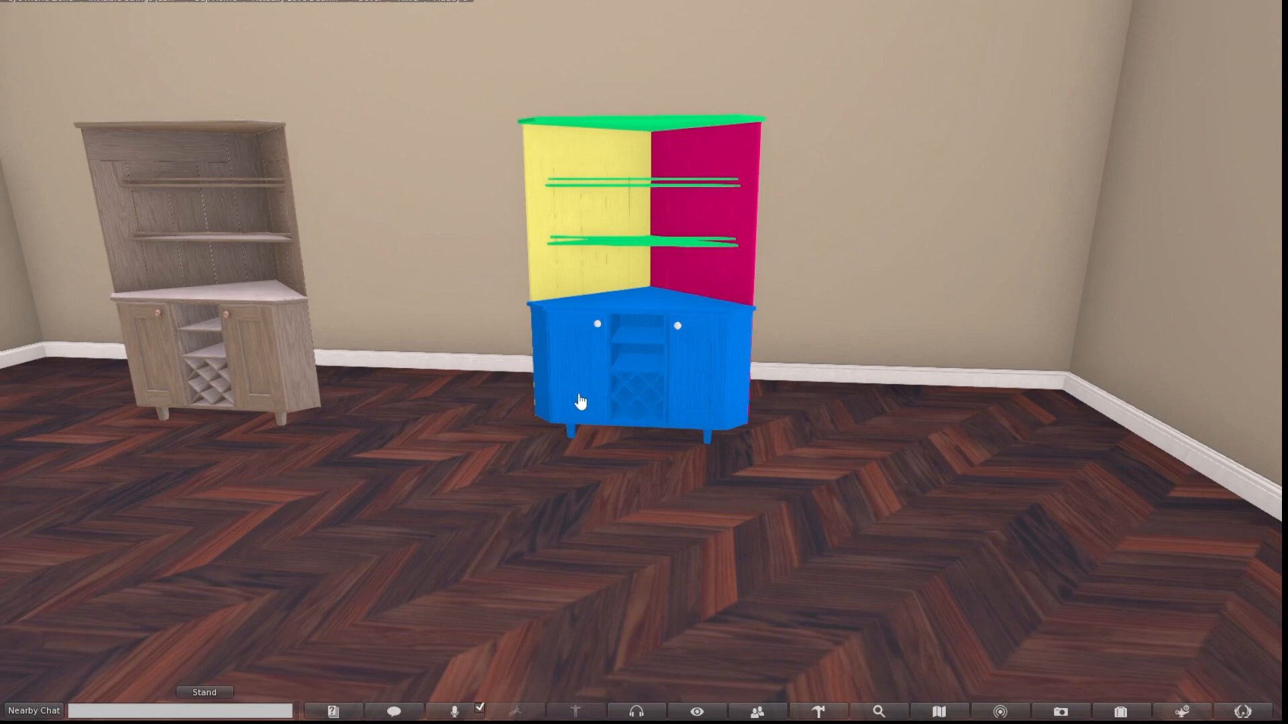
{"action": "mouse_move", "coordinate": [535, 422]}
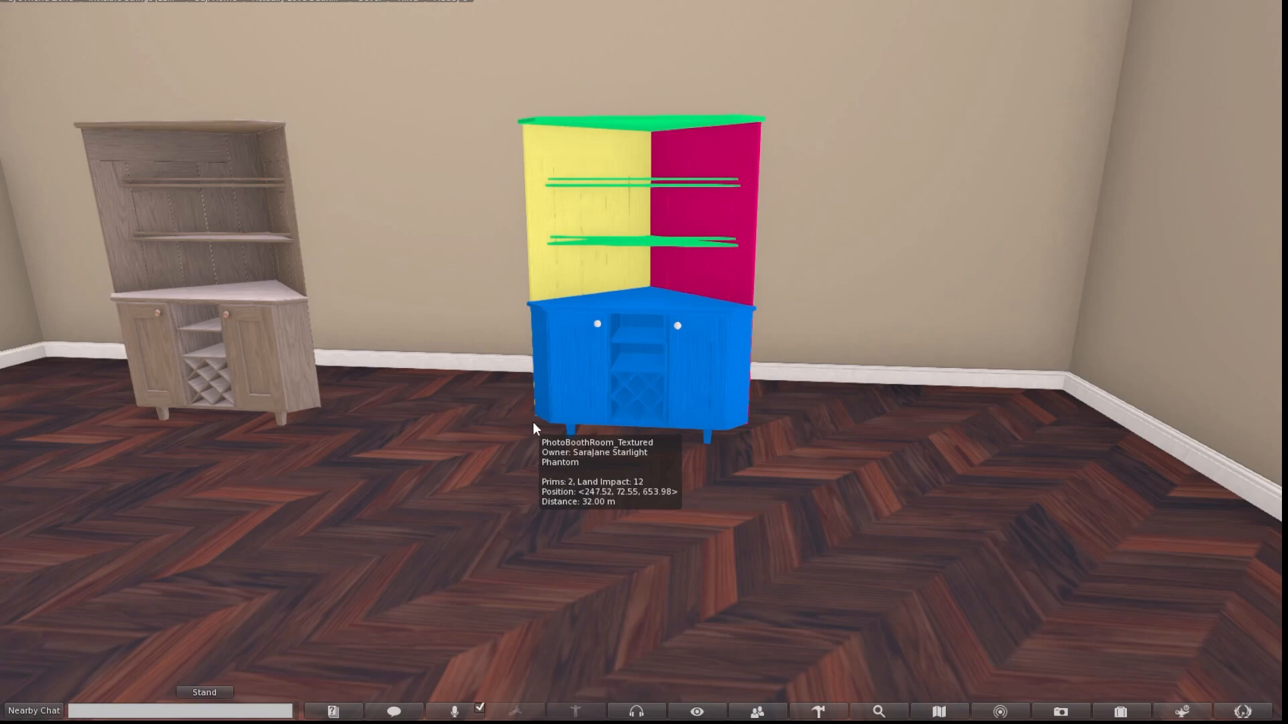
{"action": "left_click", "coordinate": [577, 322], "text": "alt"}
{"action": "mouse_move", "coordinate": [577, 323]}
{"action": "left_mouse_down", "text": "alt"}
{"action": "mouse_move", "coordinate": [599, 324]}
{"action": "mouse_move", "coordinate": [586, 323]}
{"action": "left_mouse_up", "text": "alt"}
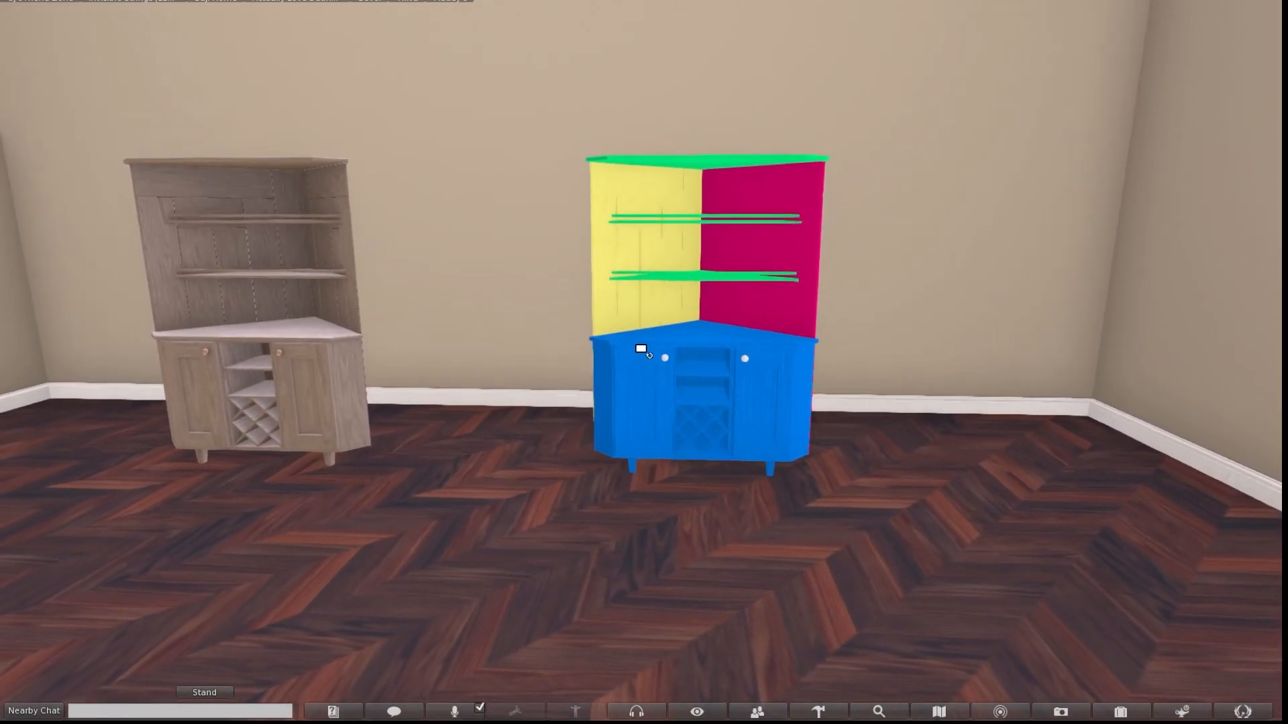
{"action": "left_click", "coordinate": [236, 194], "text": "alt"}
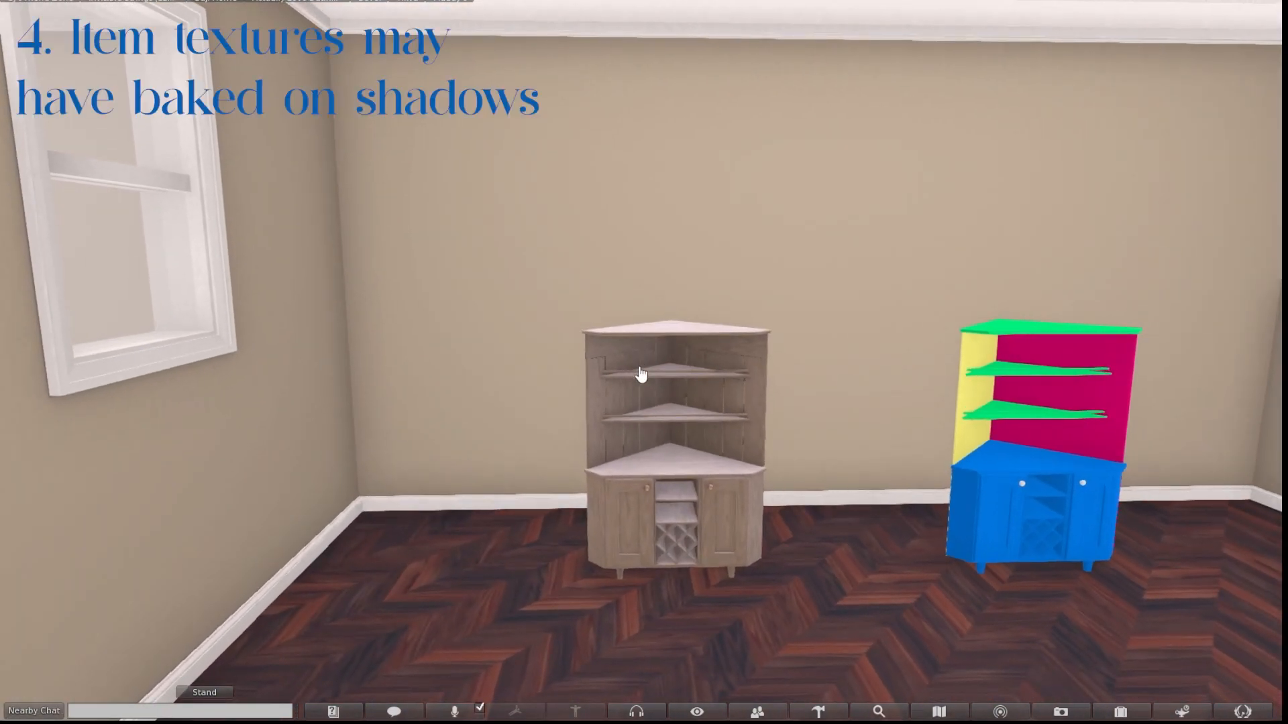
{"action": "scroll", "coordinate": [658, 388], "scroll_direction": "up", "scroll_amount": 2}
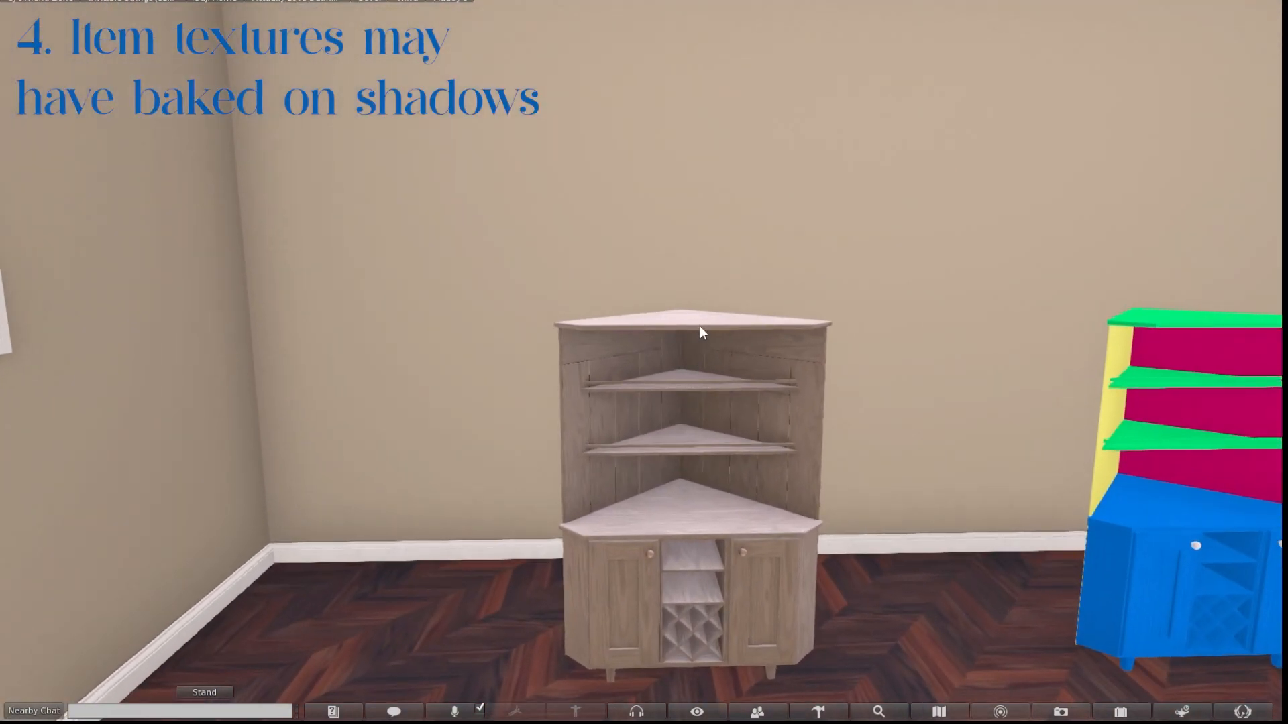
{"action": "right_click", "coordinate": [699, 327]}
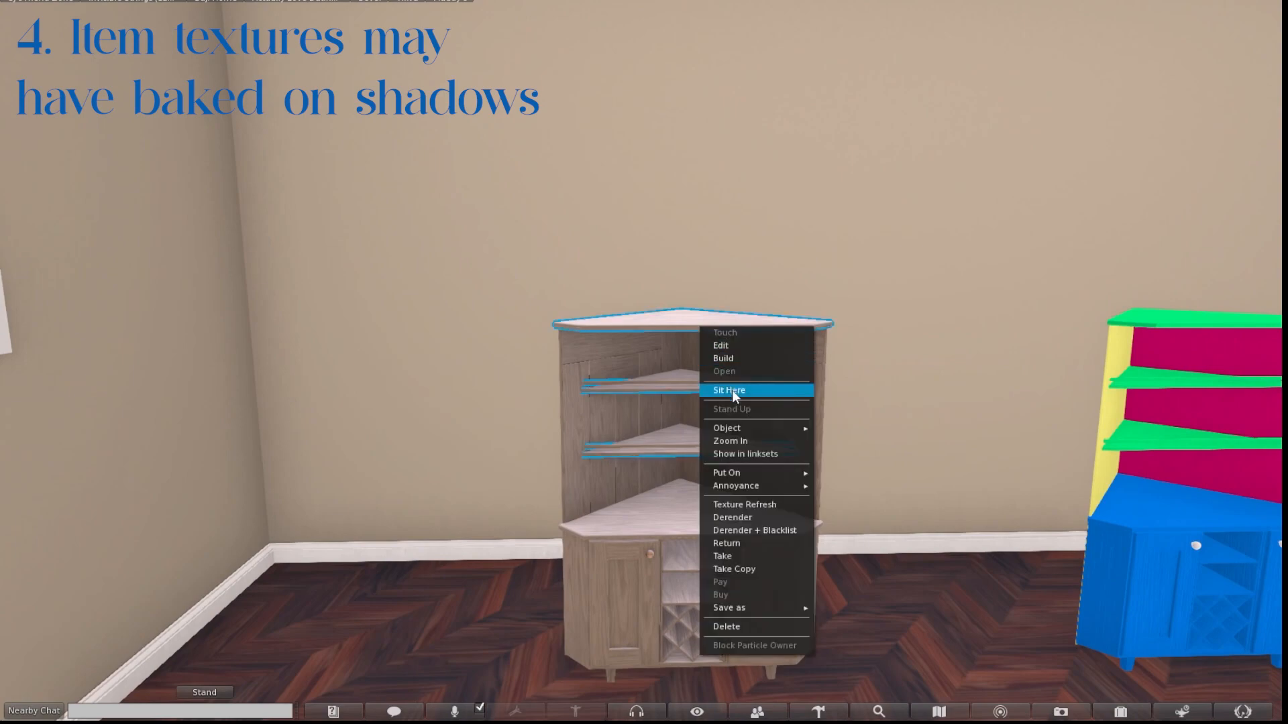
{"action": "left_click", "coordinate": [738, 625]}
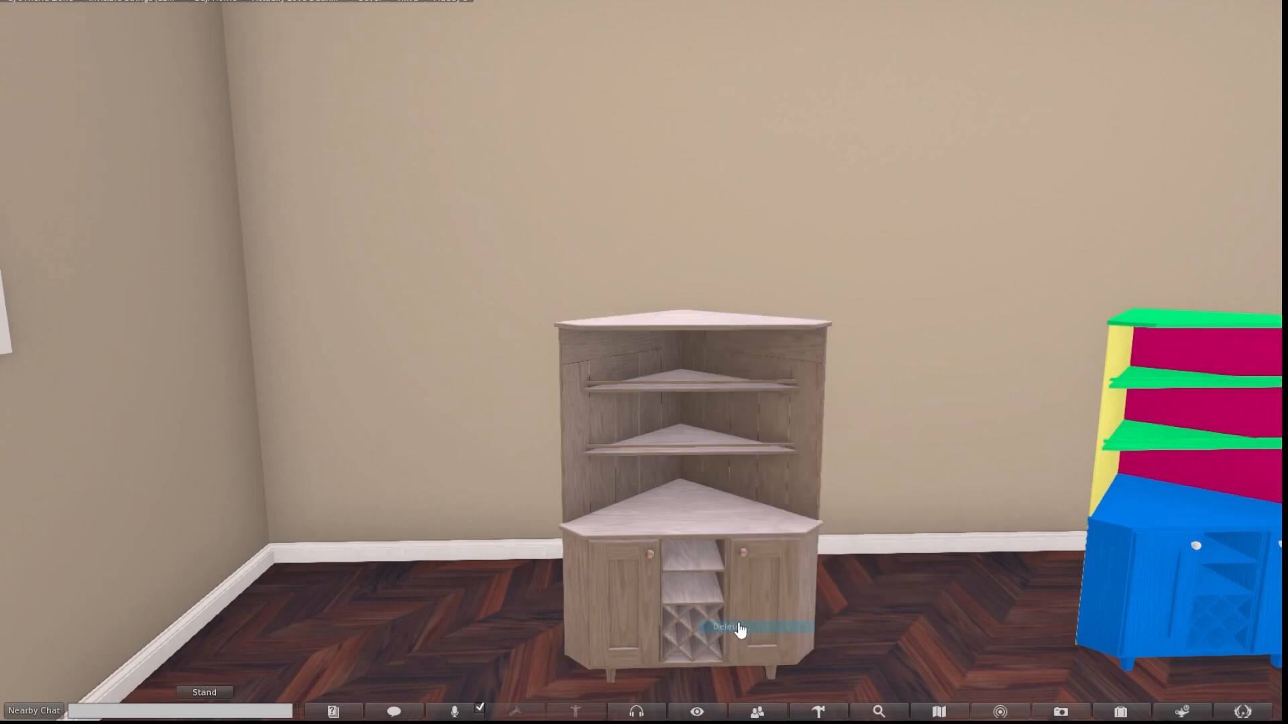
{"action": "scroll", "coordinate": [638, 519], "scroll_direction": "up", "scroll_amount": 5}
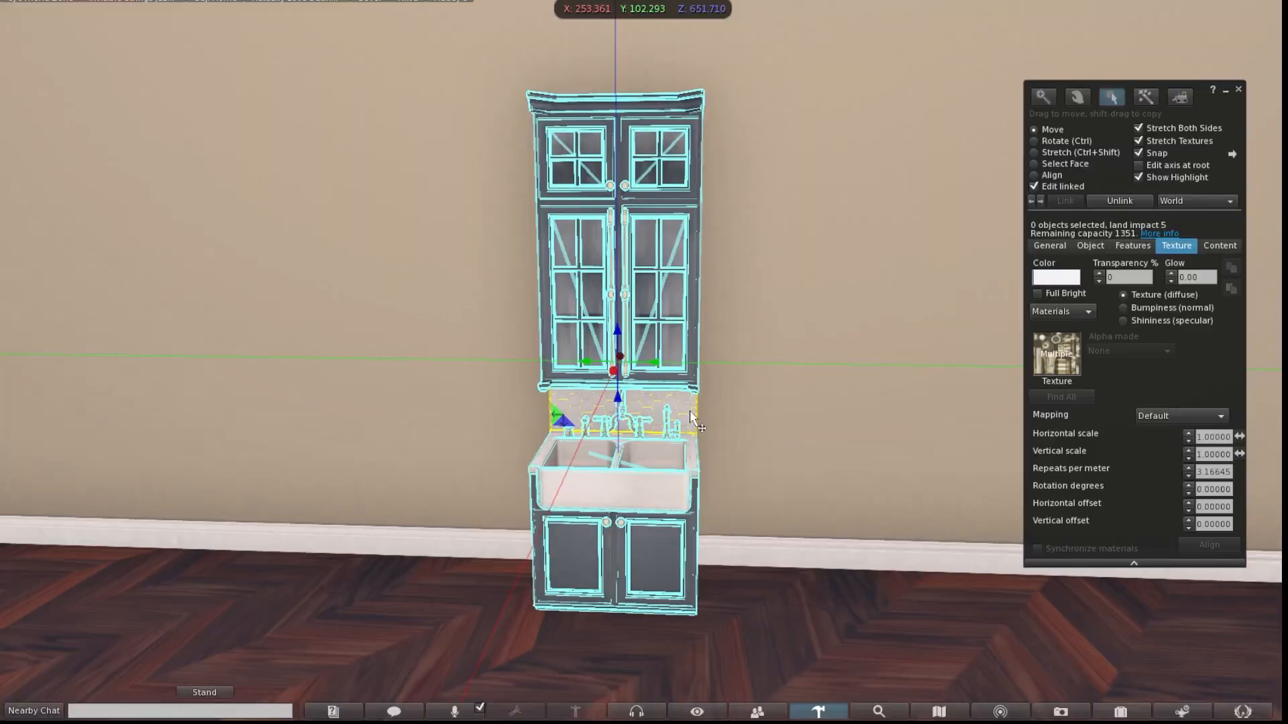
Step: Check the contents of the sink unit's backsplash piece, and unlink the upper cabinet from the unit
{"action": "left_click", "coordinate": [690, 412]}
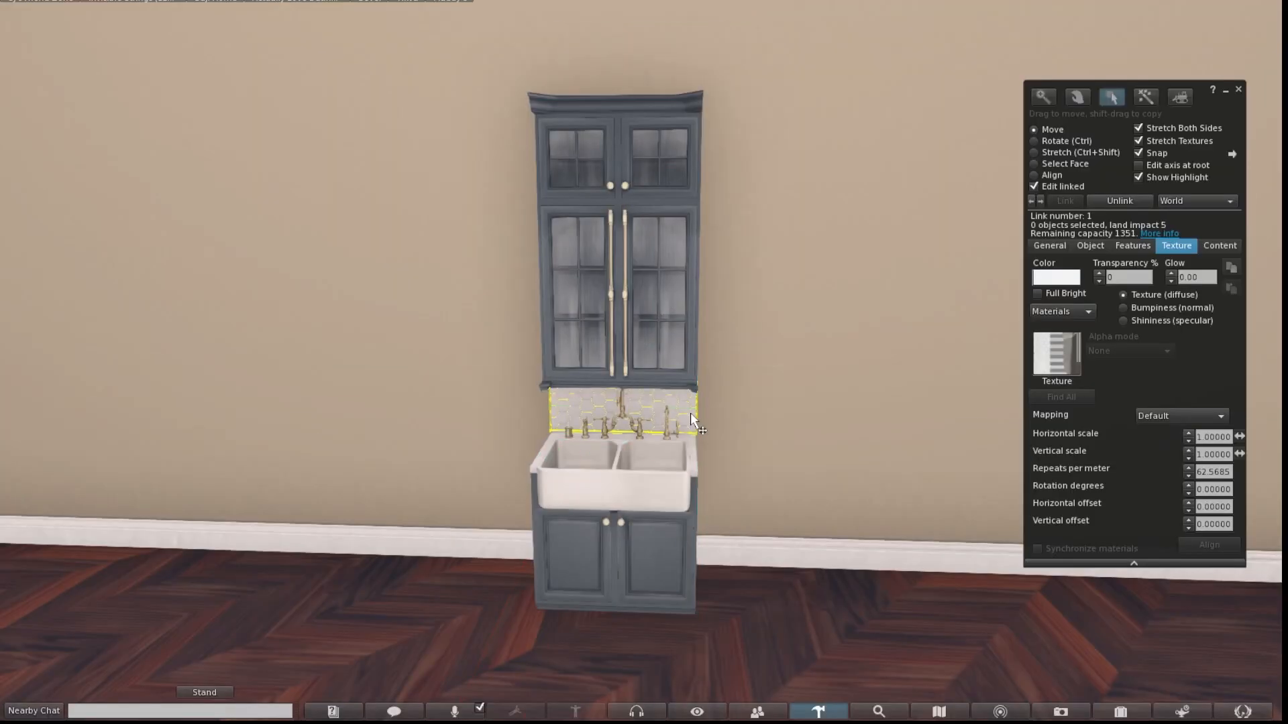
{"action": "left_click", "coordinate": [1217, 246]}
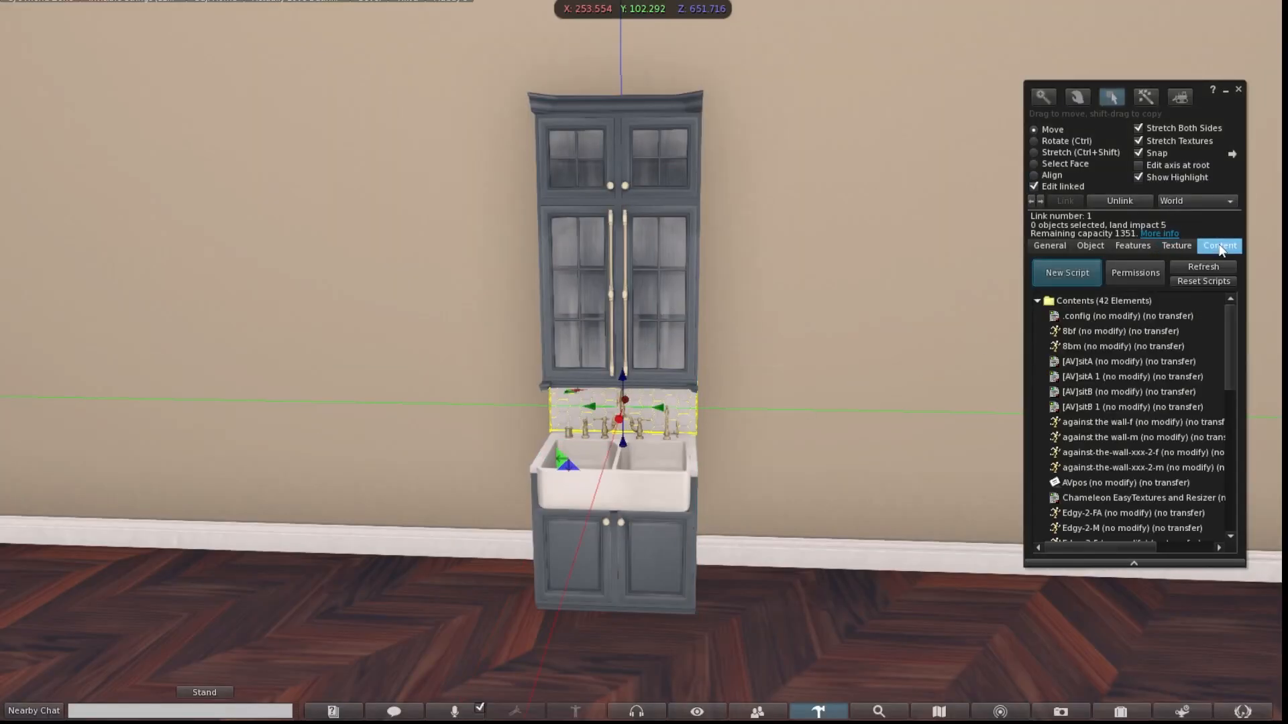
{"action": "left_click", "coordinate": [662, 318]}
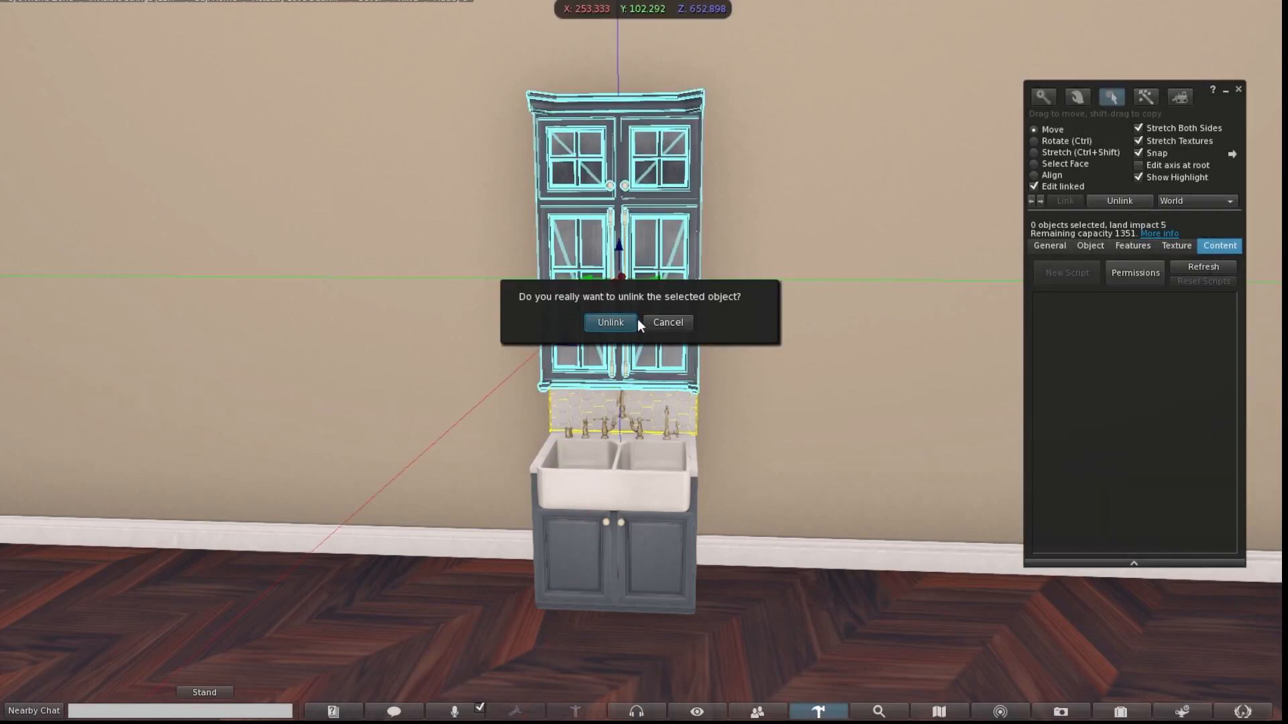
{"action": "left_click", "coordinate": [610, 323]}
{"action": "left_click", "coordinate": [1161, 605]}
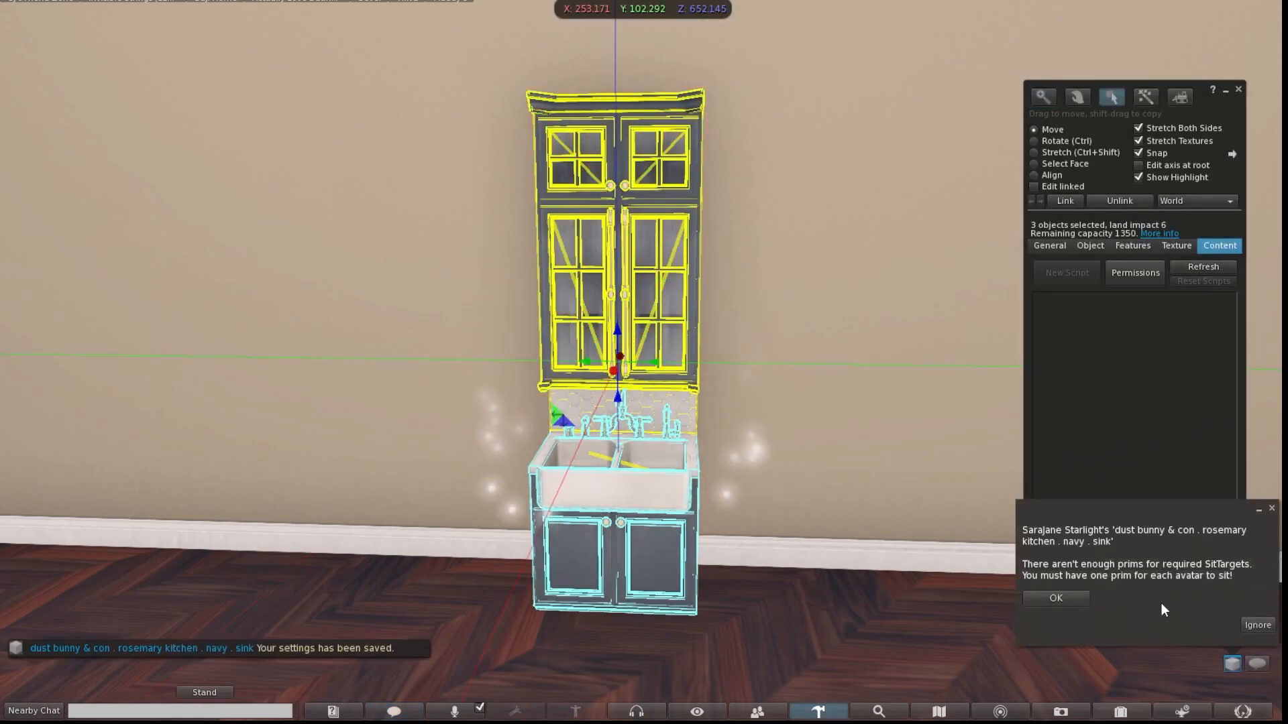
{"action": "left_click", "coordinate": [1073, 600]}
{"action": "left_click", "coordinate": [656, 552], "text": "shift"}
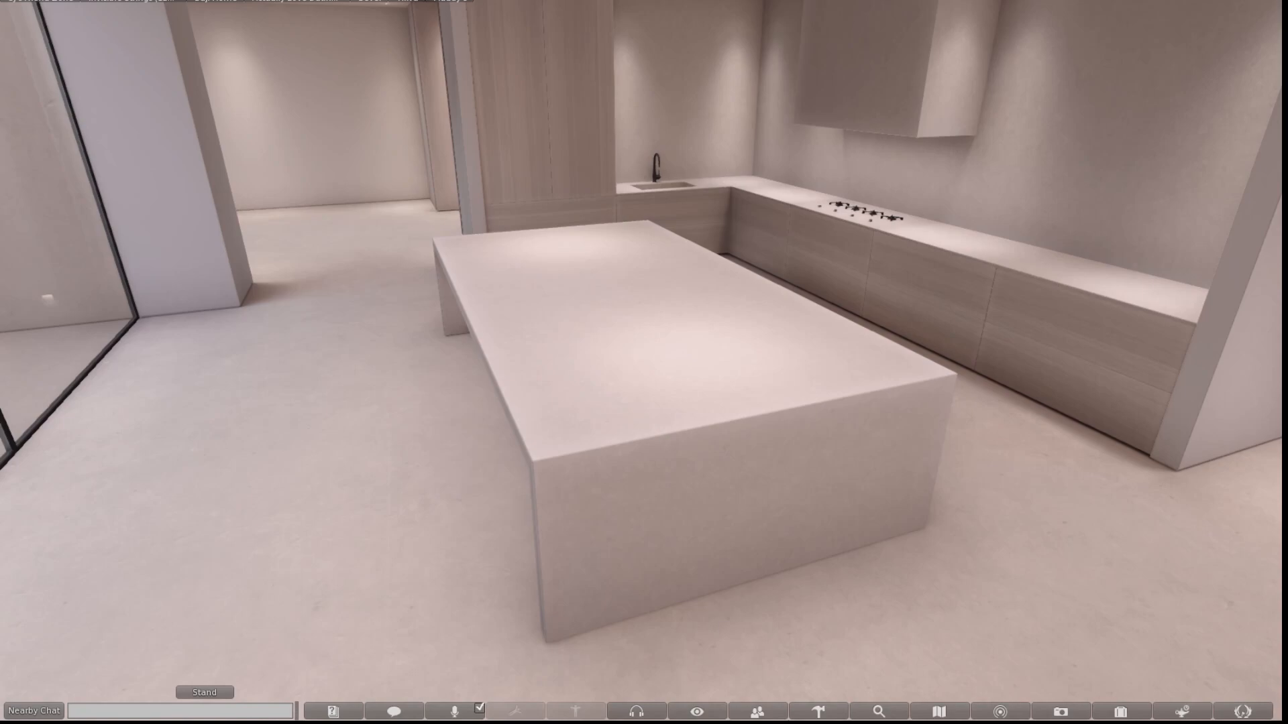
Step: Edit the house with linked-part editing turned on and select only the kitchen island
{"action": "right_click", "coordinate": [598, 368]}
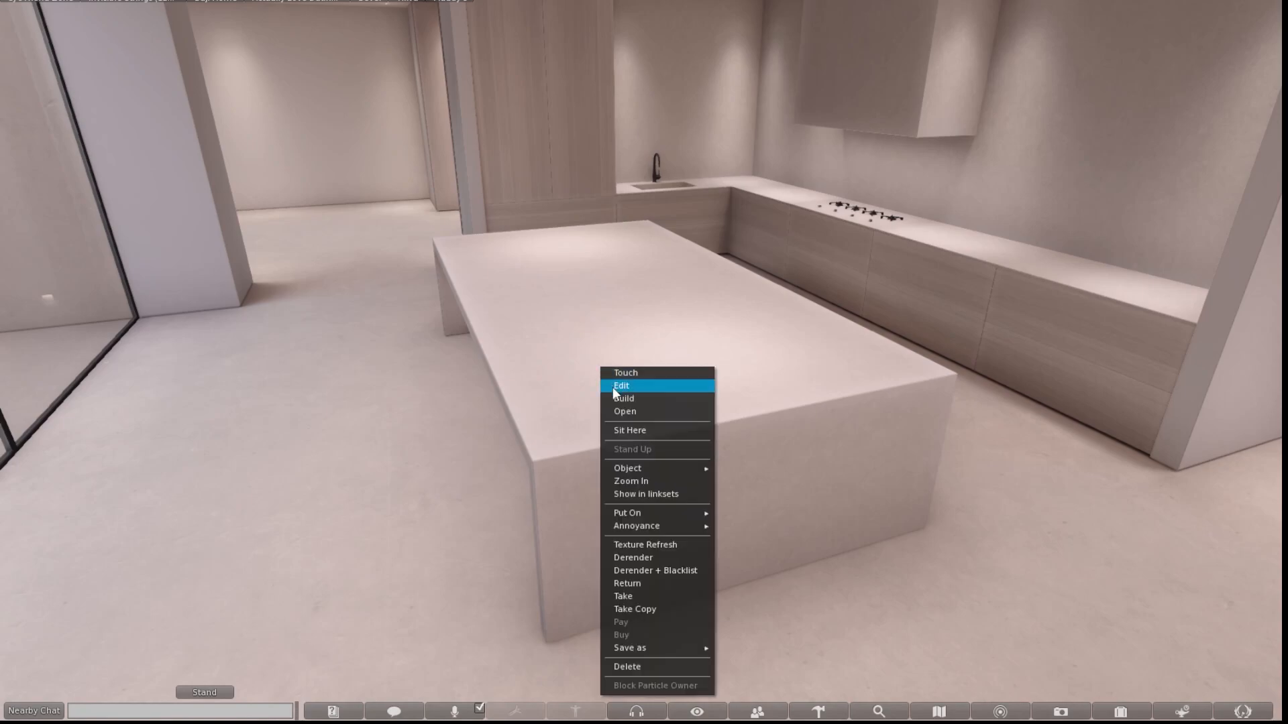
{"action": "left_click", "coordinate": [614, 389]}
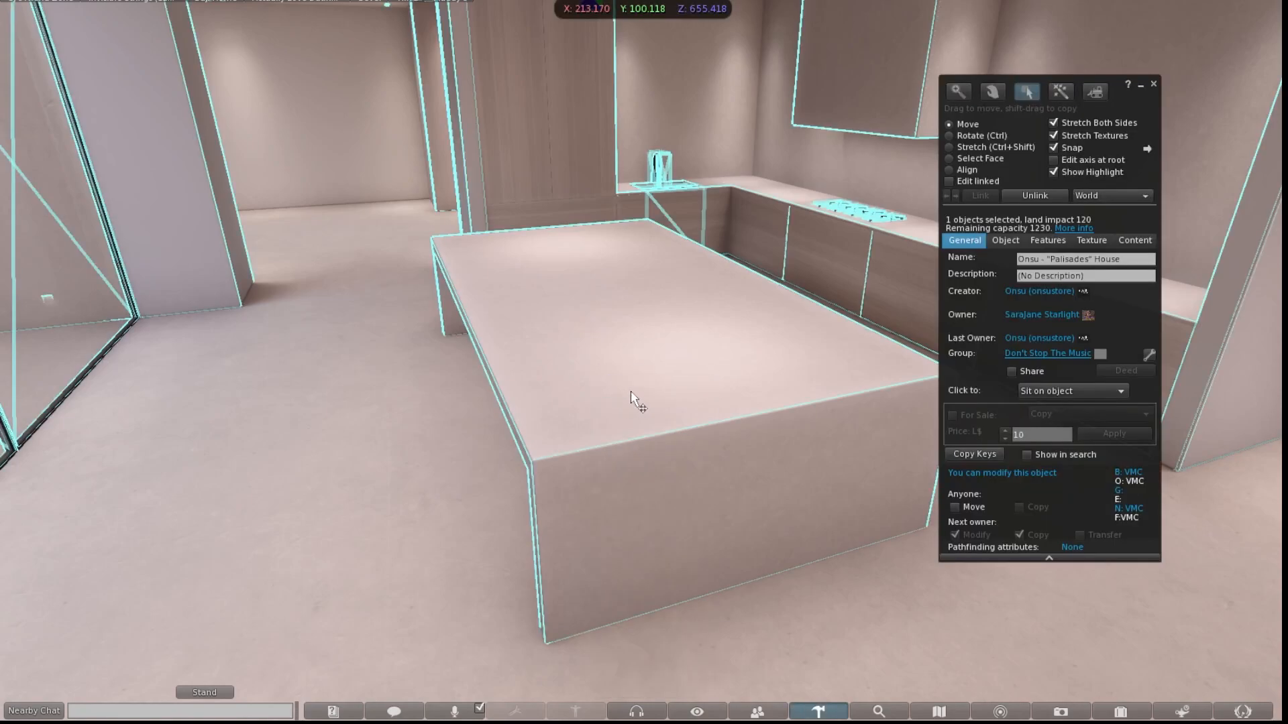
{"action": "left_click", "coordinate": [990, 183]}
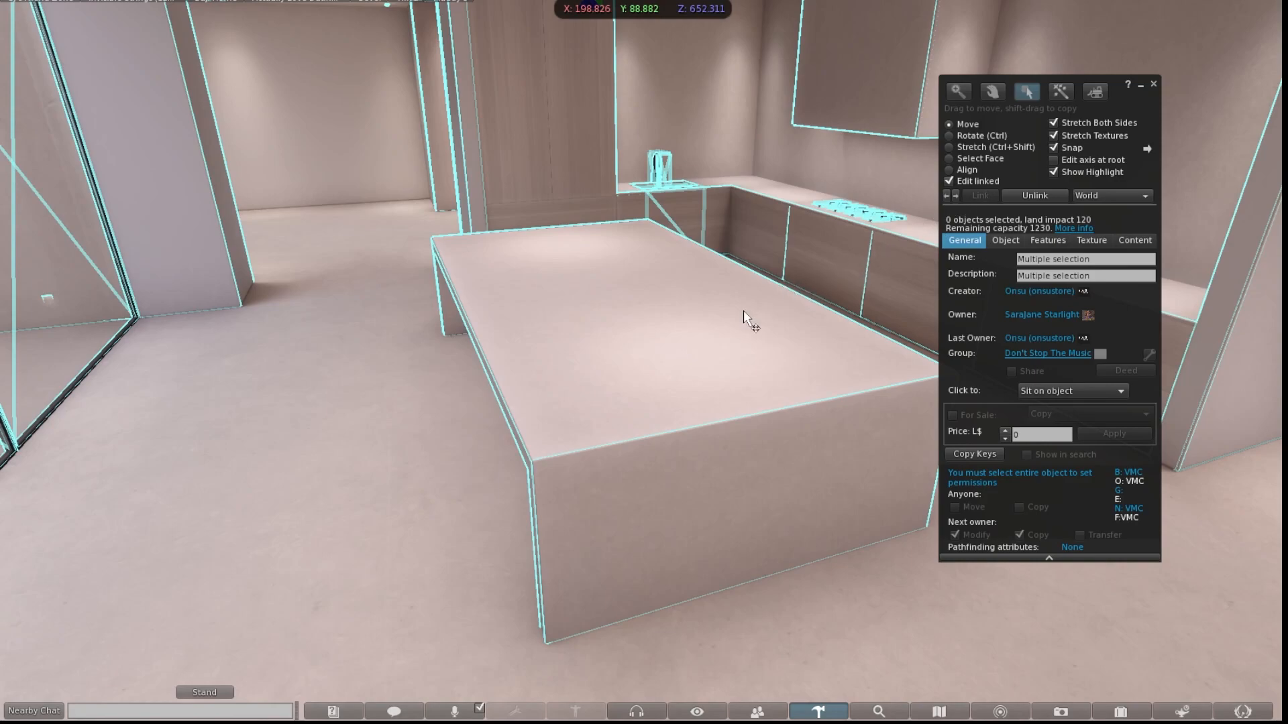
{"action": "left_click", "coordinate": [634, 376]}
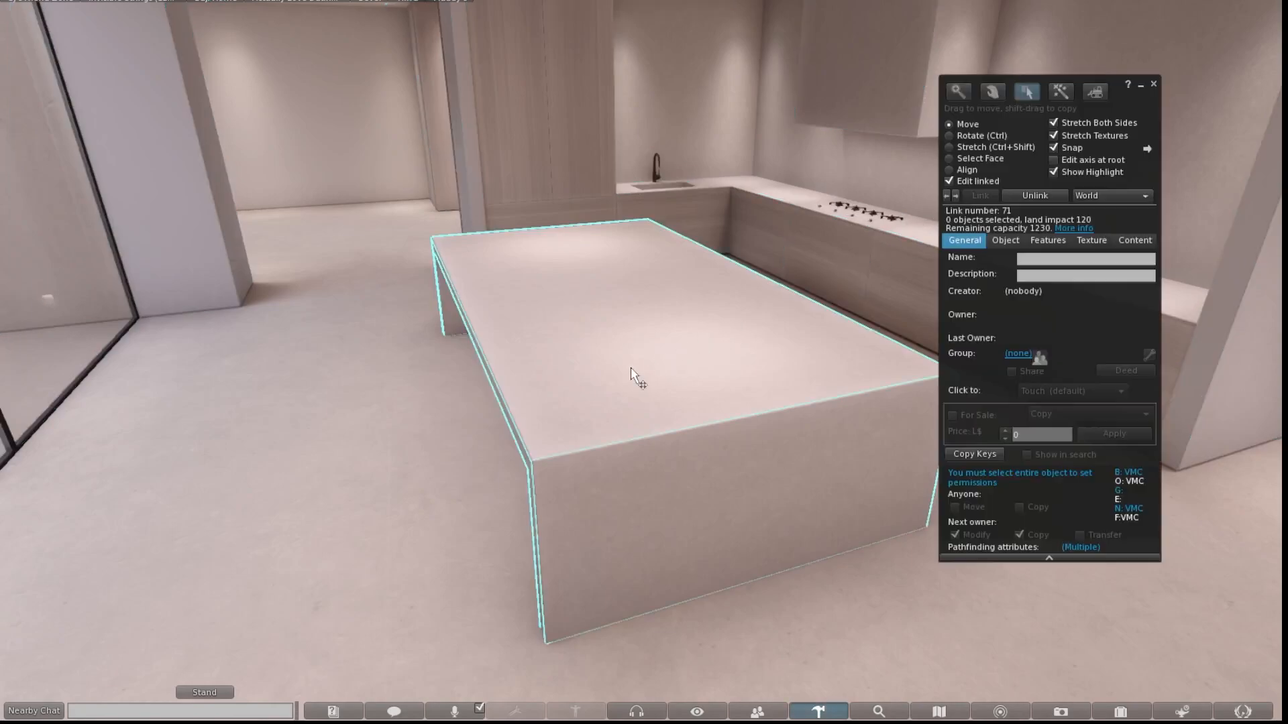
Step: Tint the selected kitchen island bright pink with RGB 255, 0, 128
{"action": "left_click", "coordinate": [1091, 240]}
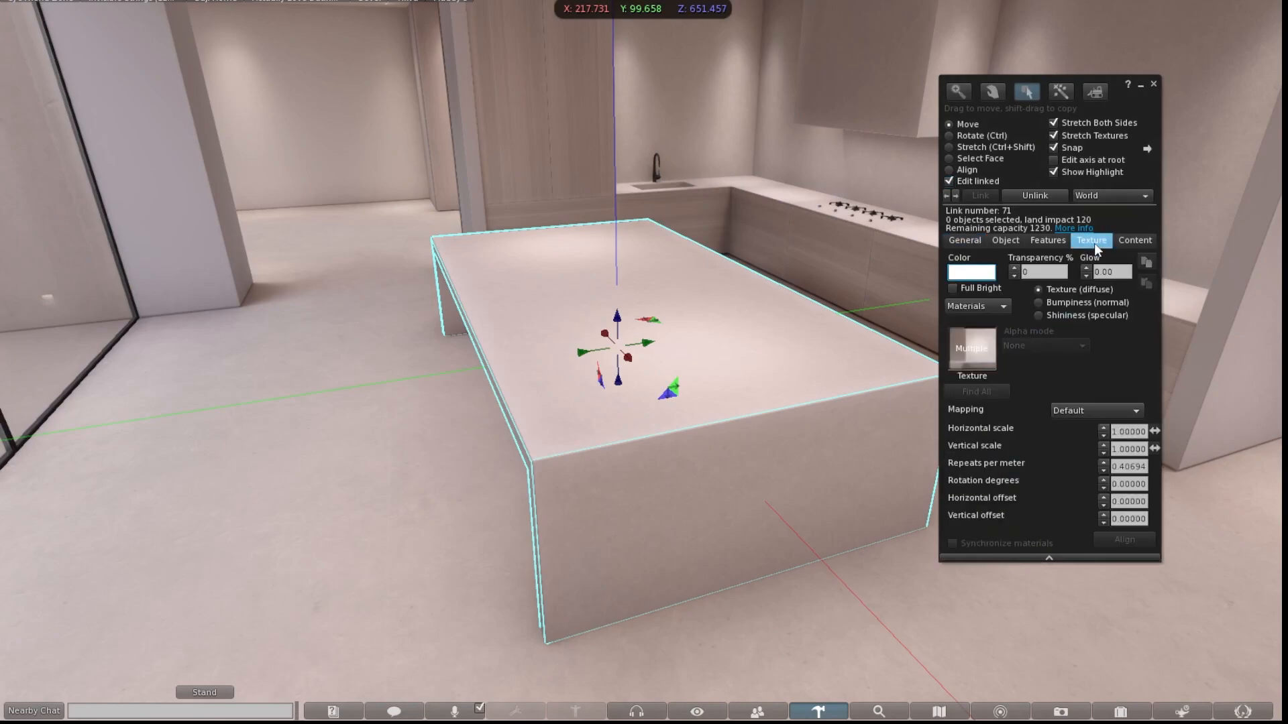
{"action": "left_click", "coordinate": [960, 275]}
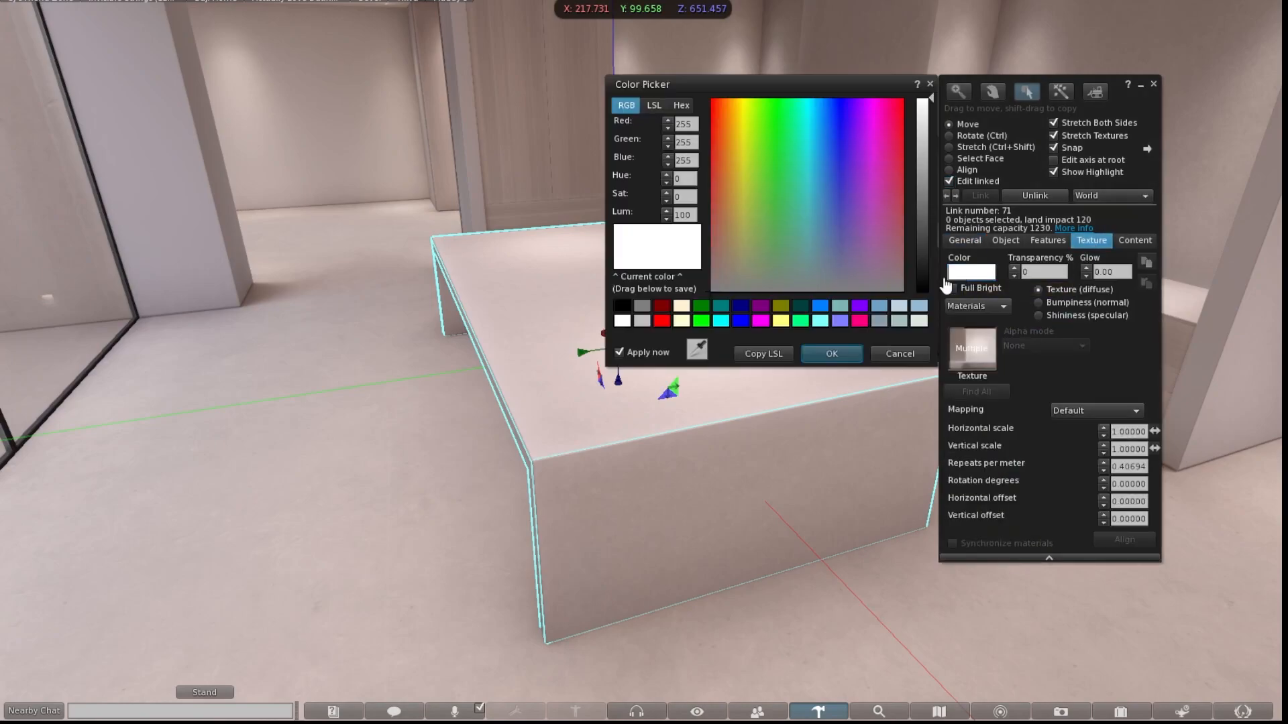
{"action": "left_click", "coordinate": [860, 320]}
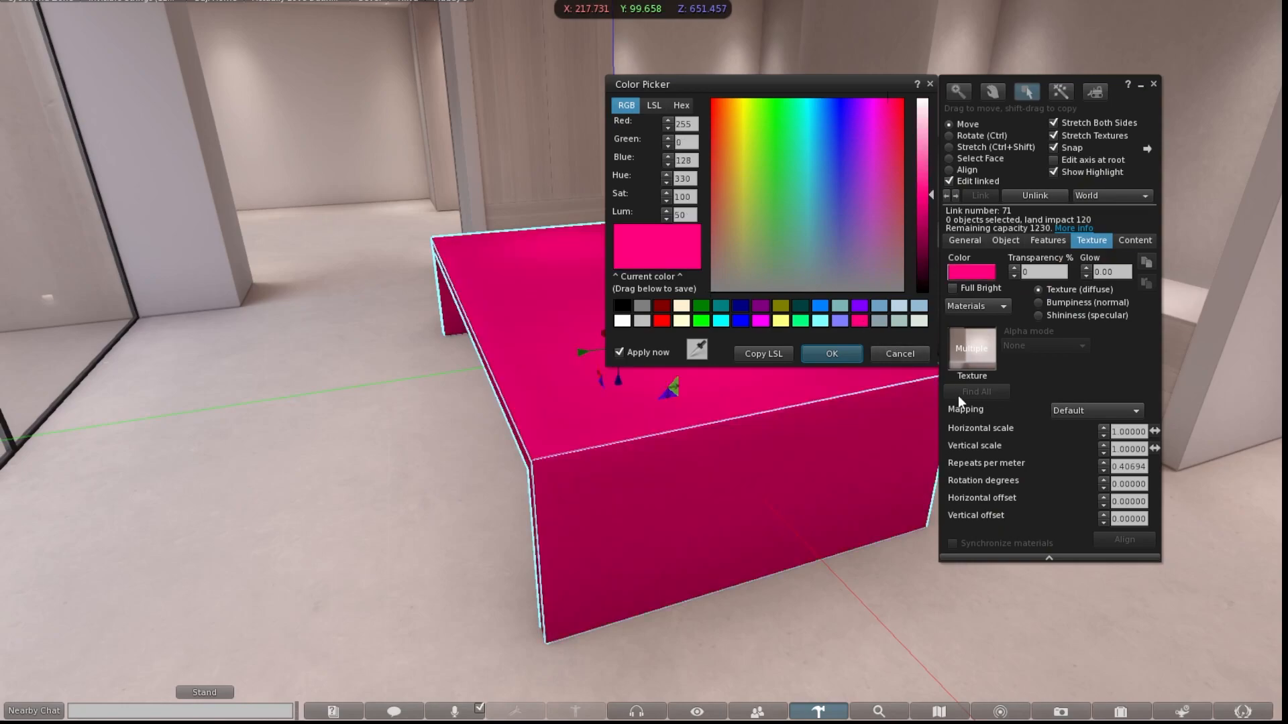
{"action": "left_click", "coordinate": [899, 353]}
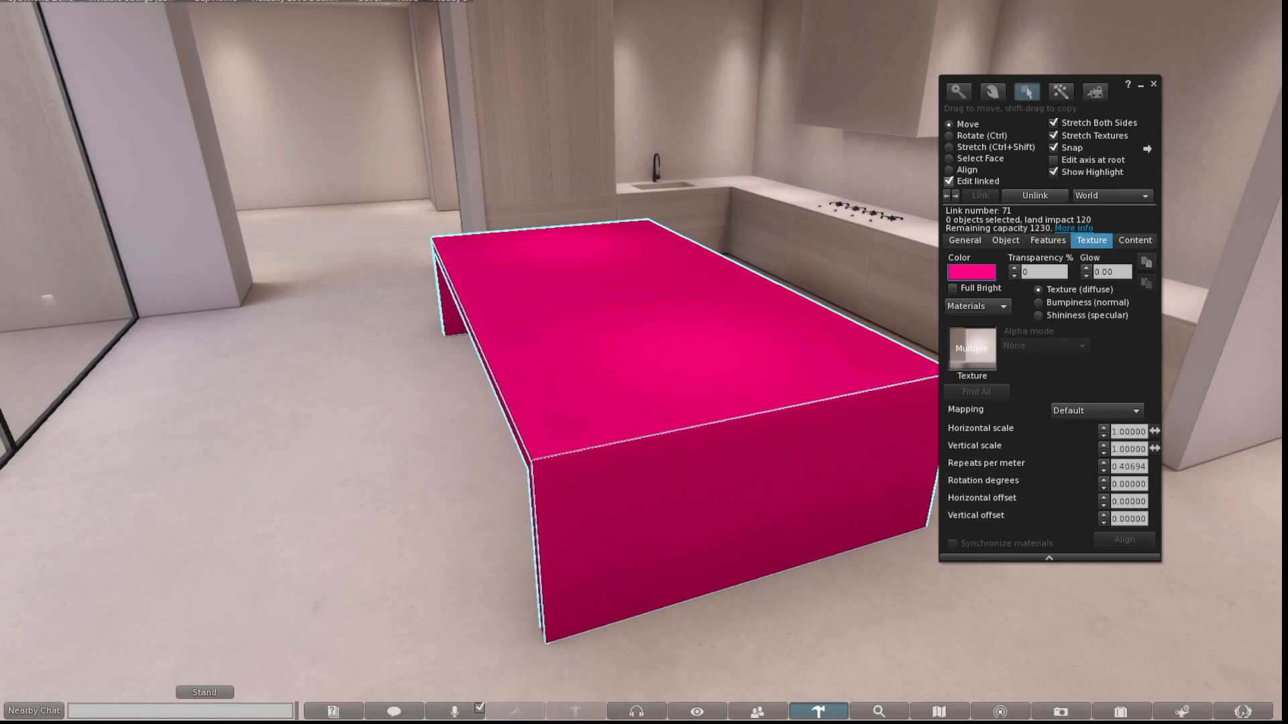
Step: Unlink the kitchen island from the house and delete it
{"action": "left_click", "coordinate": [1028, 193]}
{"action": "left_click", "coordinate": [610, 358]}
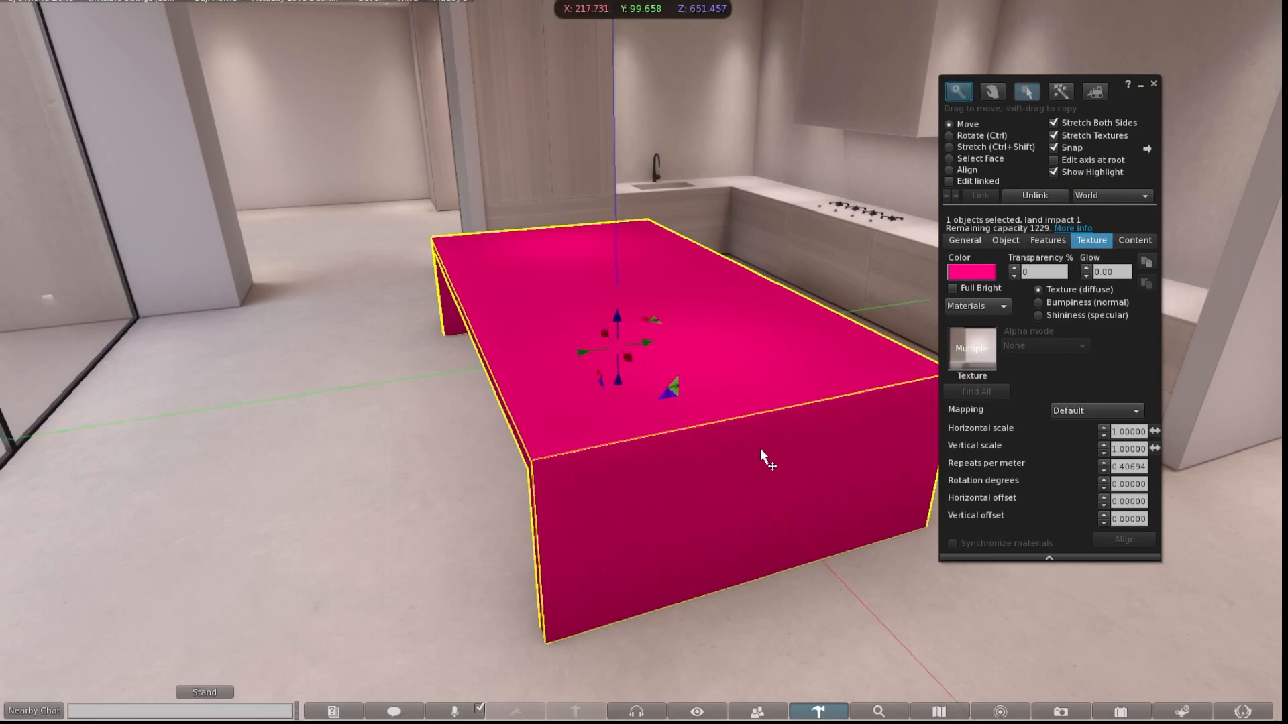
{"action": "key", "text": "Delete"}
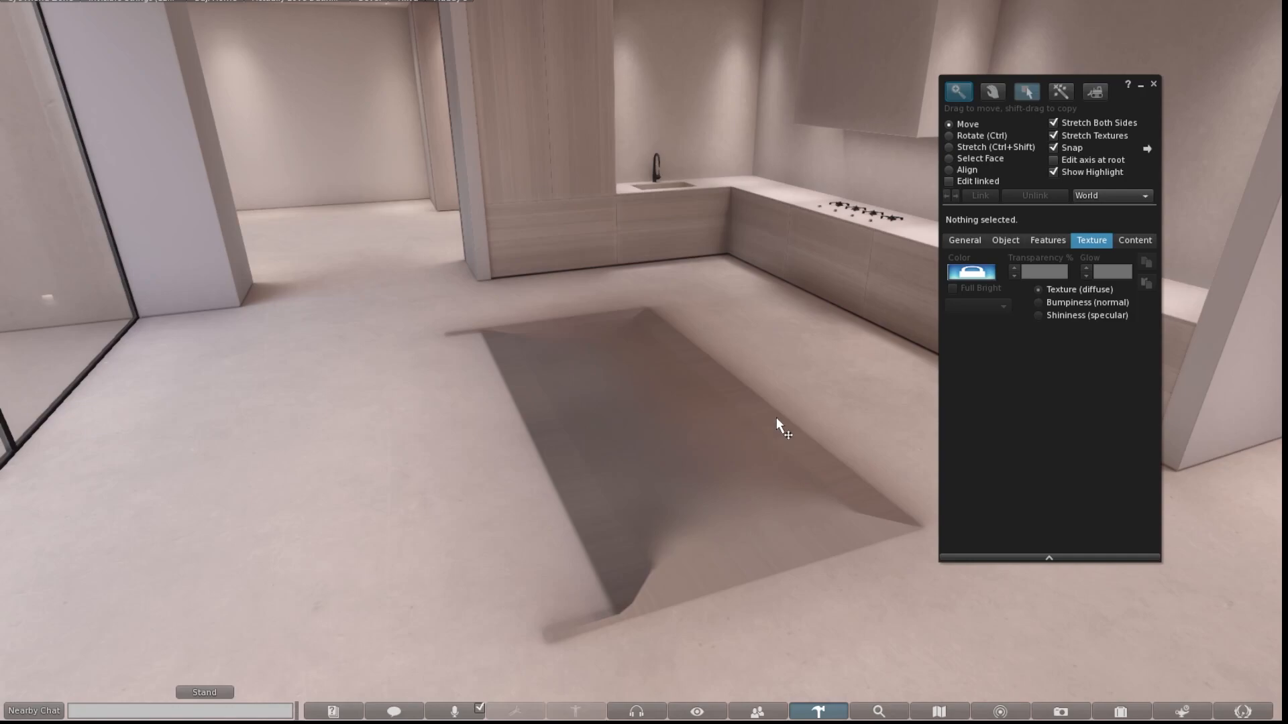
Step: With linked-part editing on, unlink the kitchen cabinets, range hood, sink faucet and four stove burners together from the house
{"action": "left_click_drag", "start_coordinate": [850, 212], "coordinate": [642, 349], "text": "alt"}
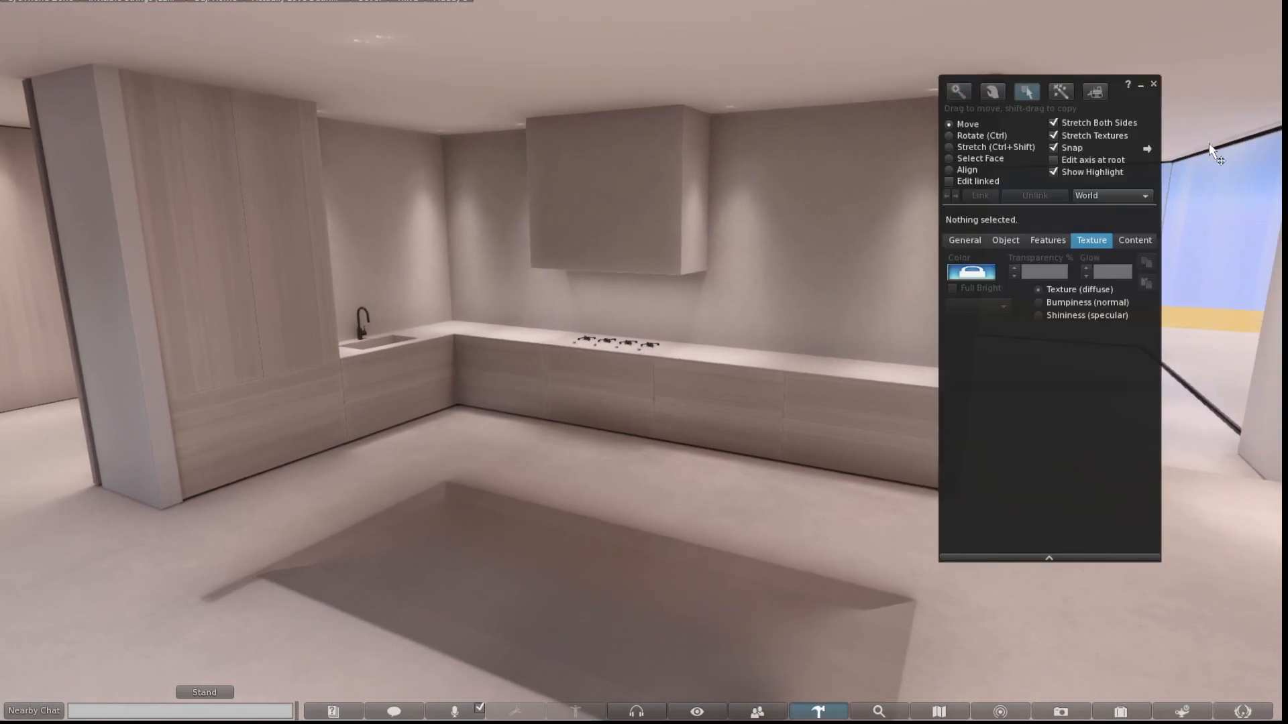
{"action": "left_click_drag", "start_coordinate": [1159, 107], "coordinate": [1234, 110]}
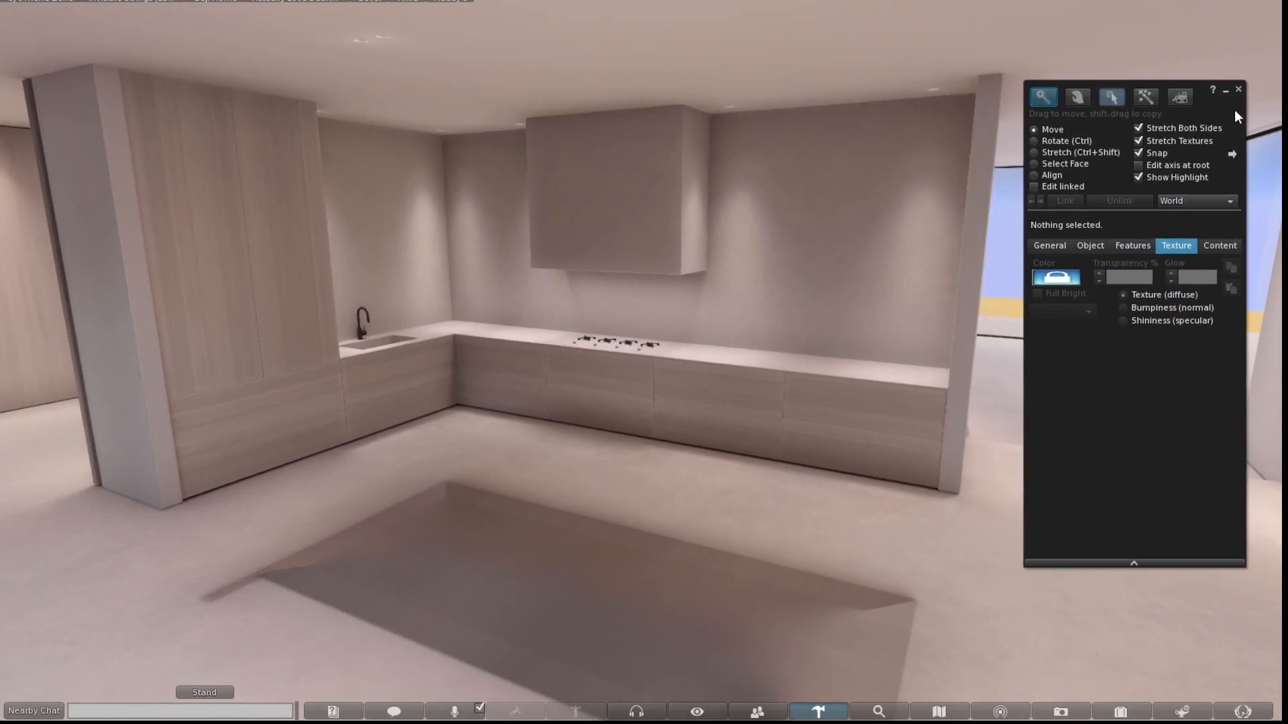
{"action": "left_click", "coordinate": [1068, 186]}
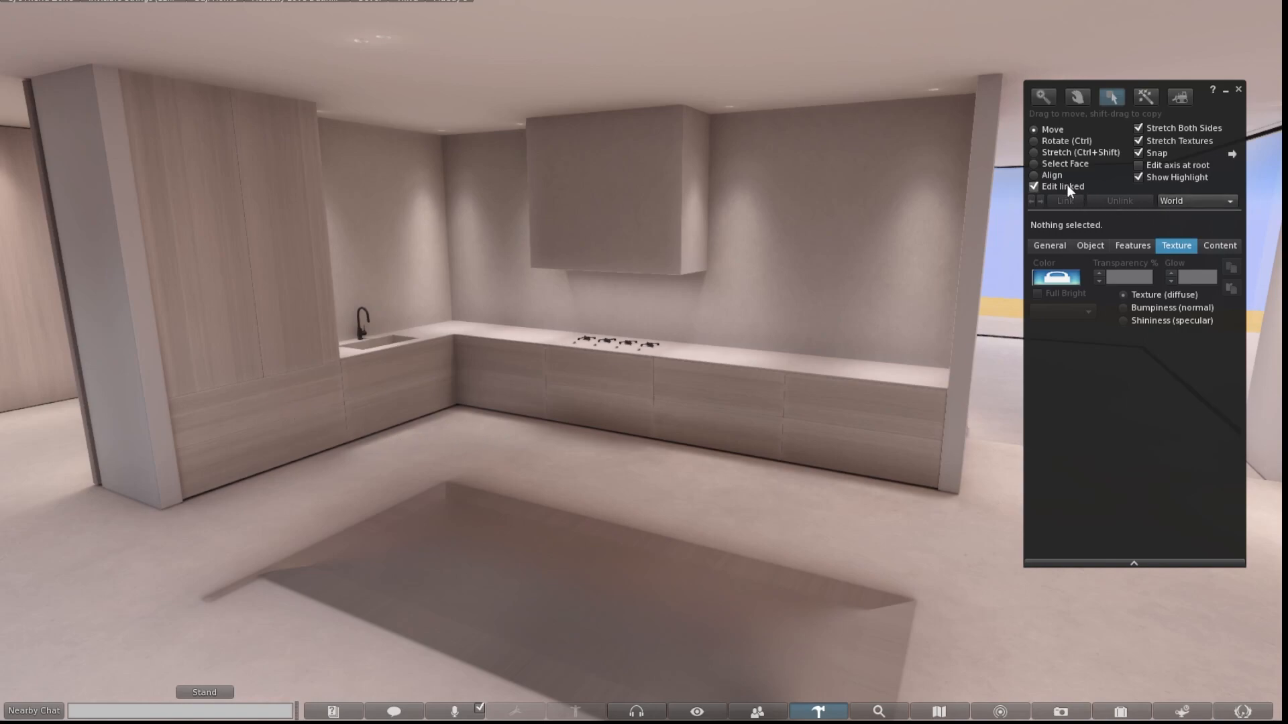
{"action": "left_click", "coordinate": [270, 386]}
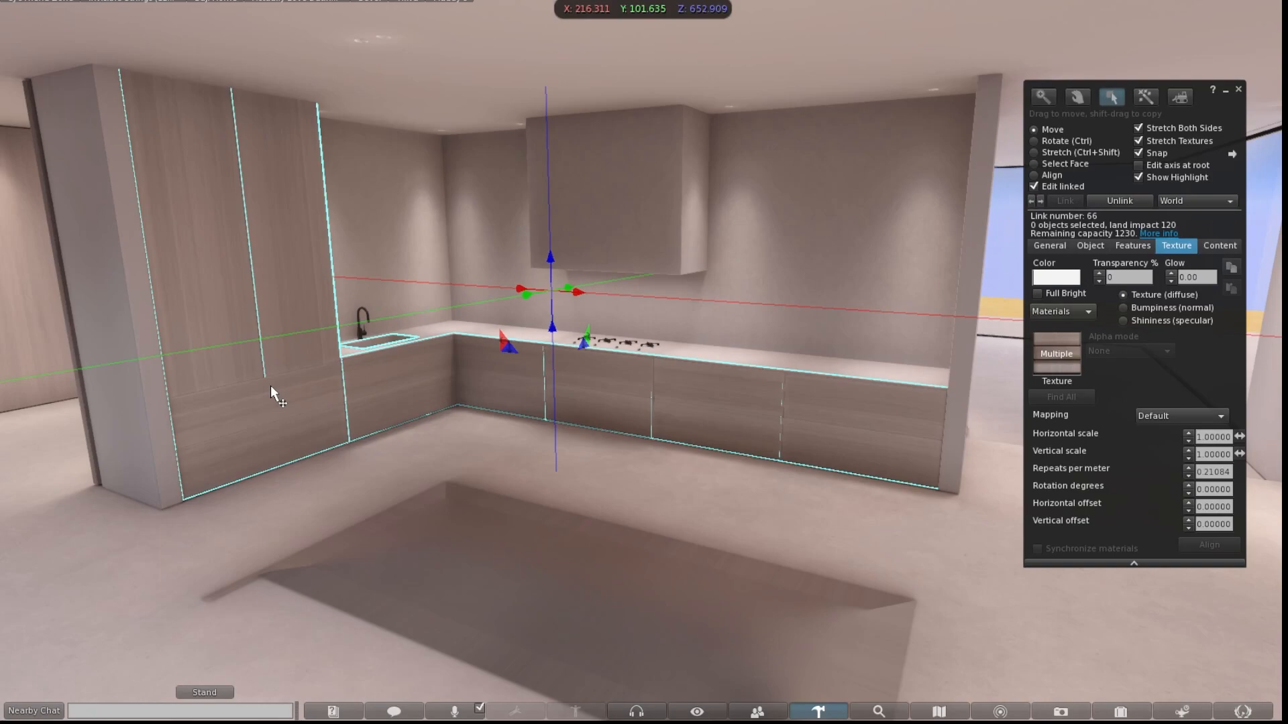
{"action": "left_click", "coordinate": [633, 181], "text": "shift"}
{"action": "scroll", "coordinate": [520, 389], "scroll_direction": "up", "scroll_amount": 3}
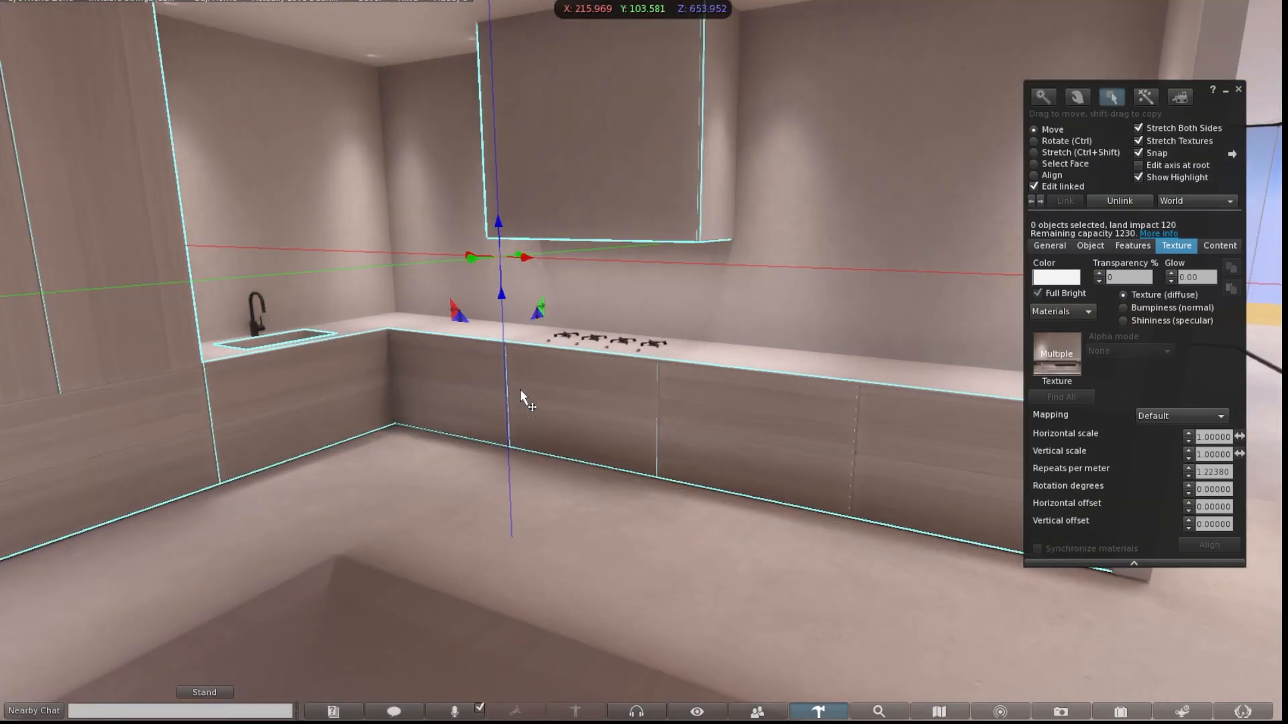
{"action": "left_click", "coordinate": [259, 298], "text": "shift"}
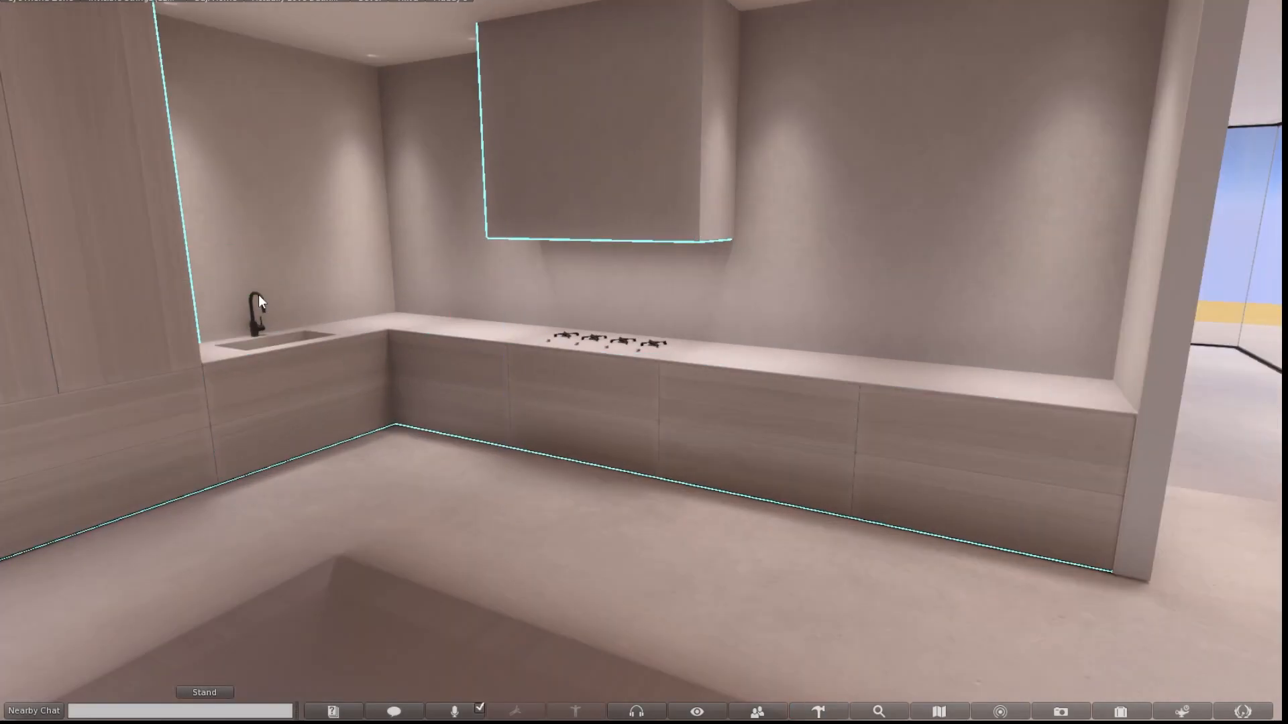
{"action": "left_click", "coordinate": [622, 341], "text": "shift"}
{"action": "left_click", "coordinate": [647, 344], "text": "shift"}
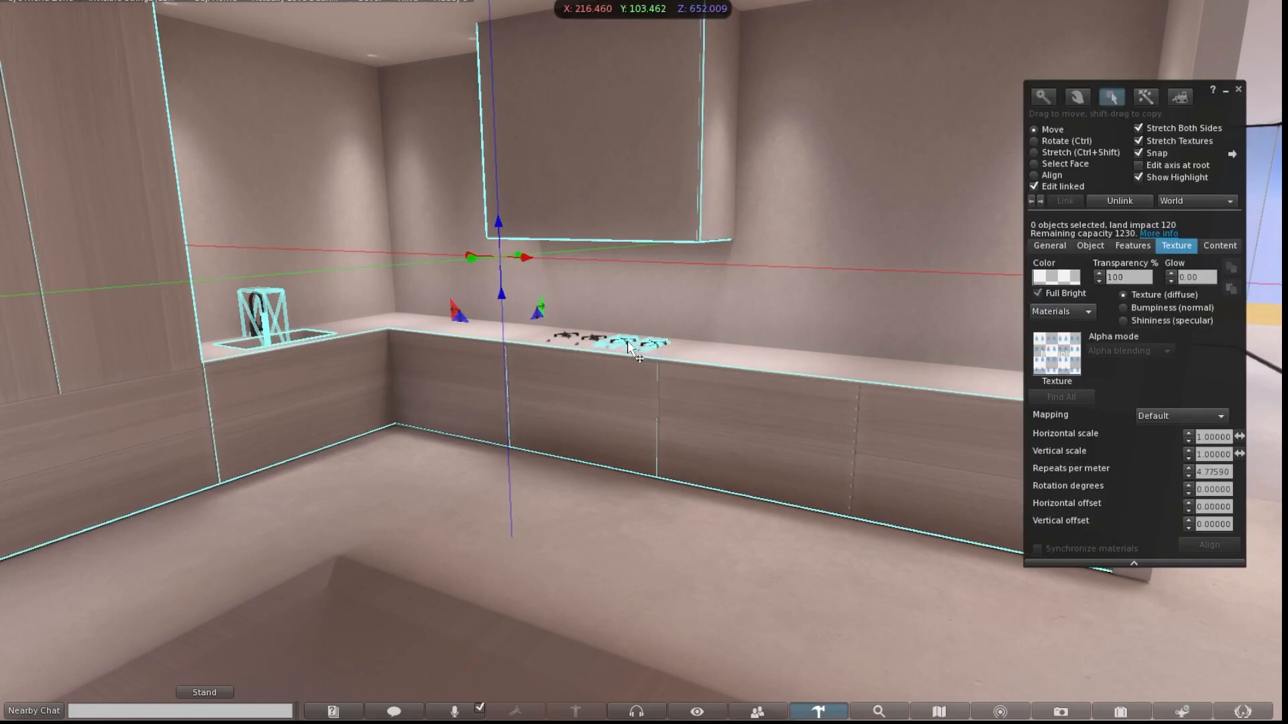
{"action": "left_click", "coordinate": [588, 341], "text": "shift"}
{"action": "left_click", "coordinate": [566, 335], "text": "shift"}
{"action": "left_click", "coordinate": [1107, 200]}
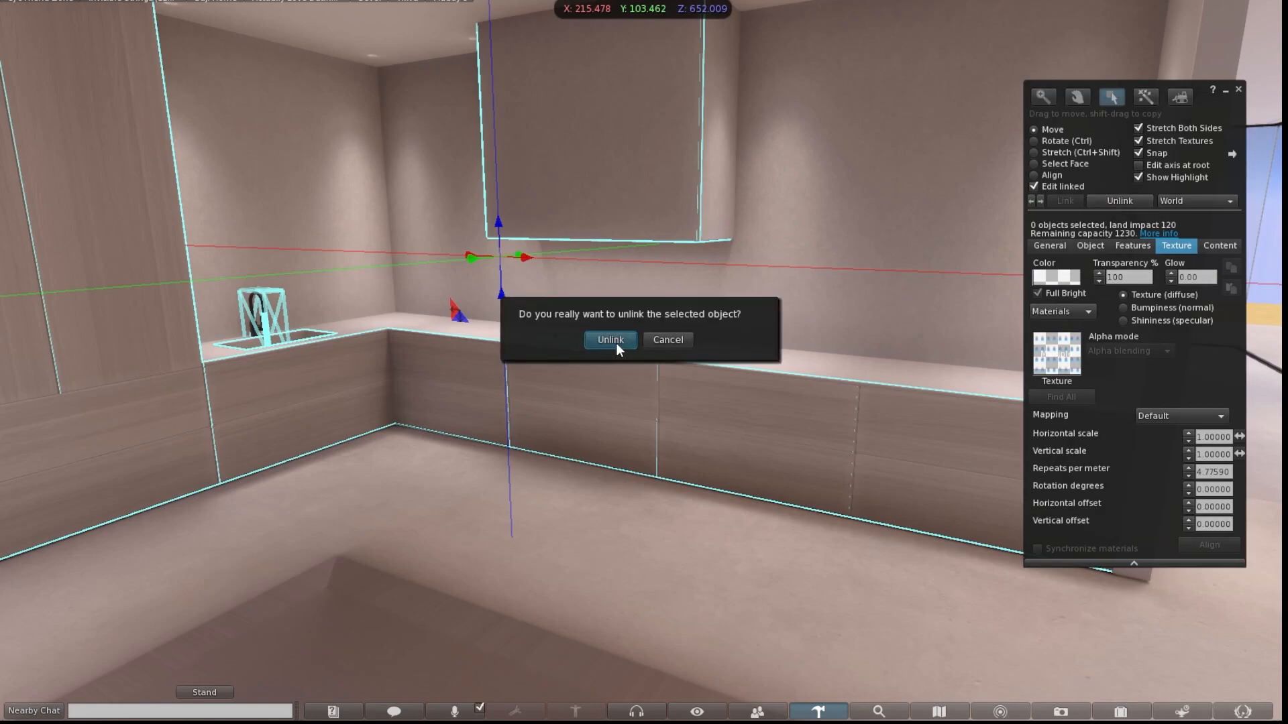
{"action": "left_click", "coordinate": [615, 343]}
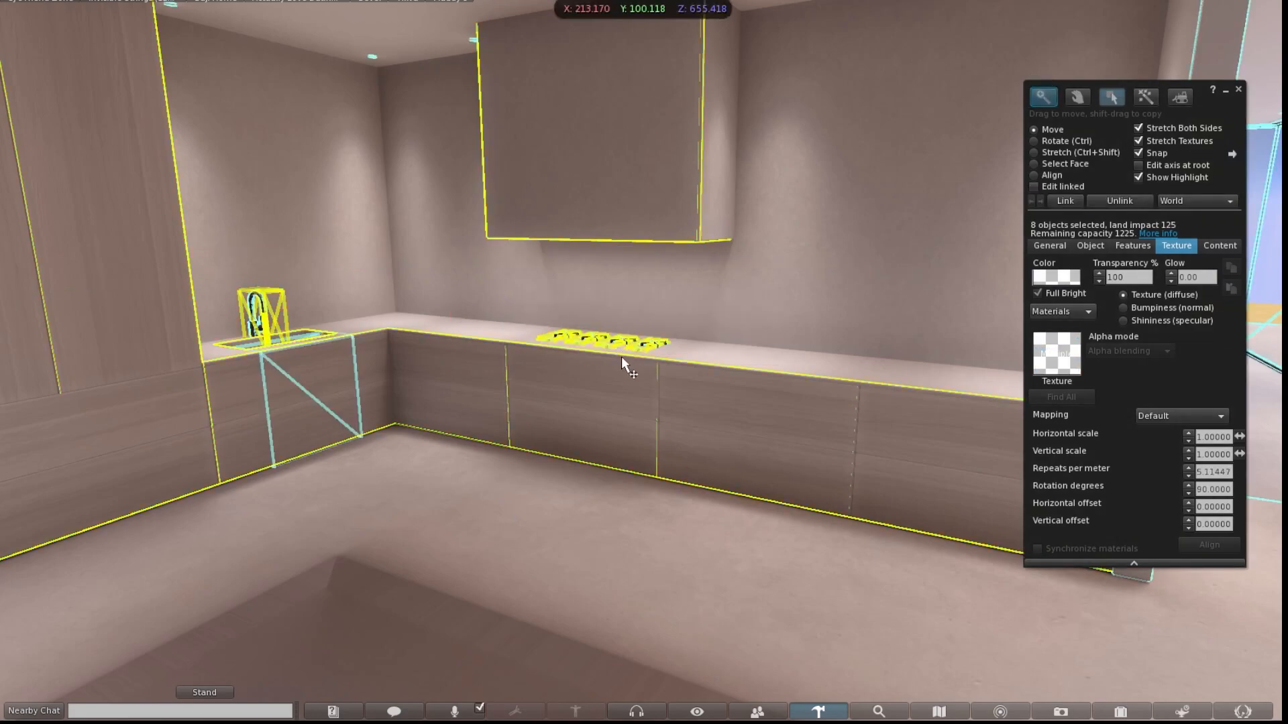
Step: Remove the house from the selection and delete the unlinked kitchen cabinets, range hood, faucet and stove burner parts
{"action": "scroll", "coordinate": [630, 367], "scroll_direction": "down", "scroll_amount": 2}
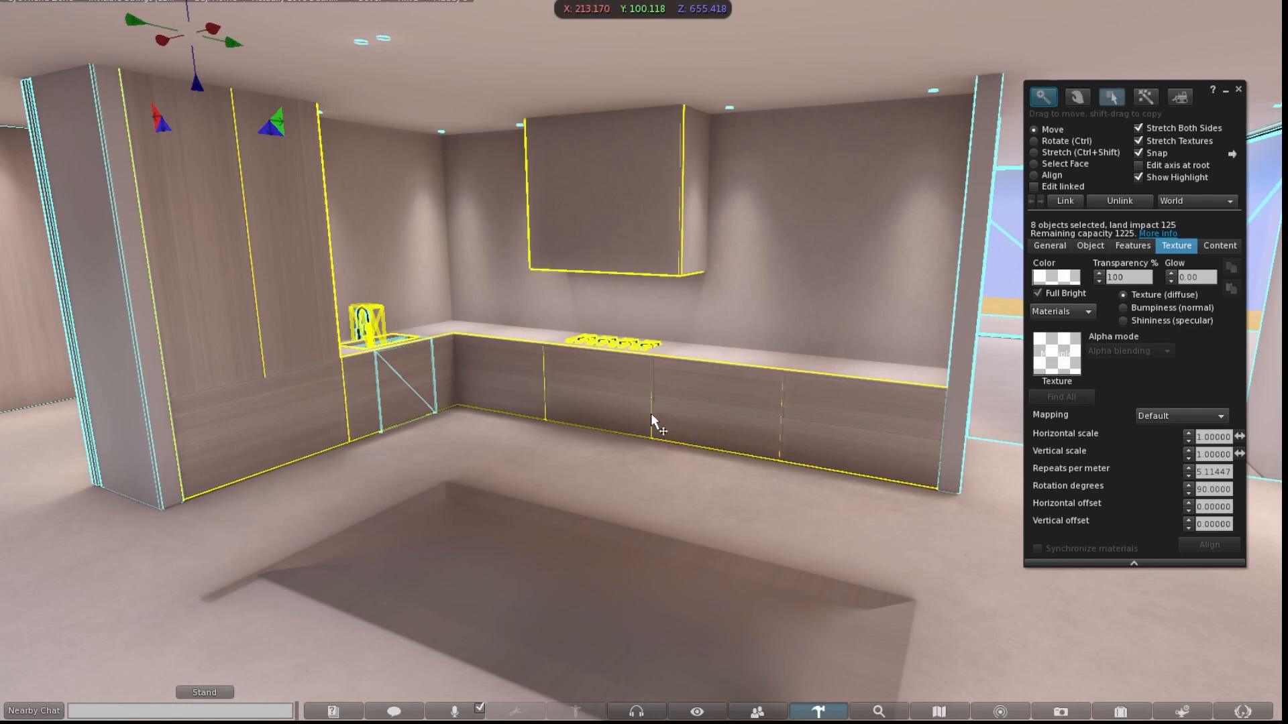
{"action": "left_click", "coordinate": [959, 426], "text": "shift"}
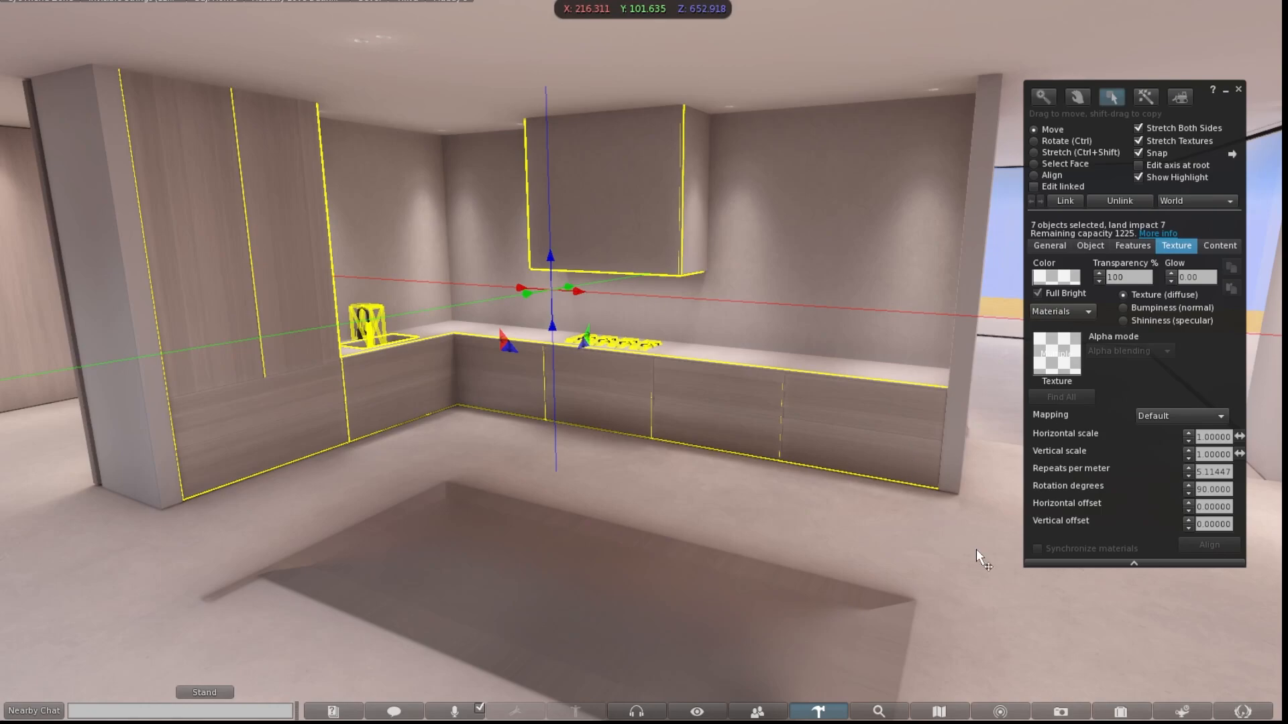
{"action": "key", "text": "Delete"}
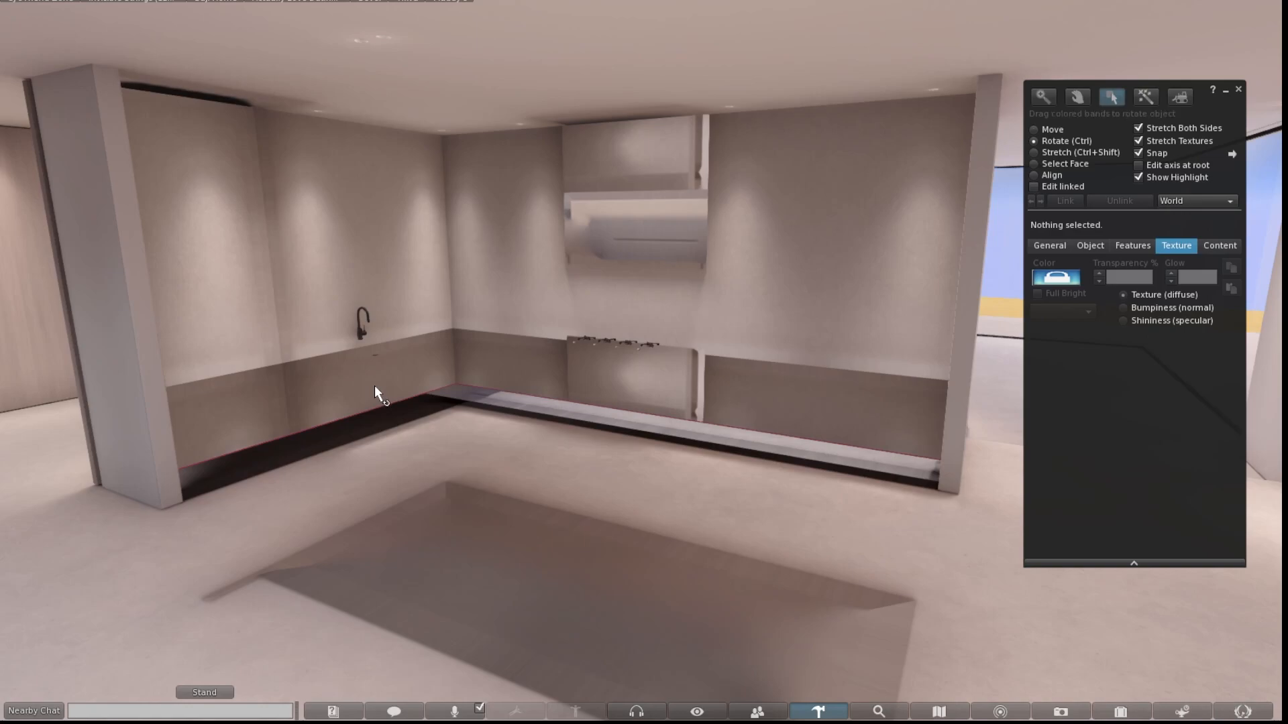
Step: Highlight transparent objects, then unlink the invisible sink cabinet part, the faucet and the stove burners from the house with linked-part editing on
{"action": "key", "text": "ctrl+alt+t"}
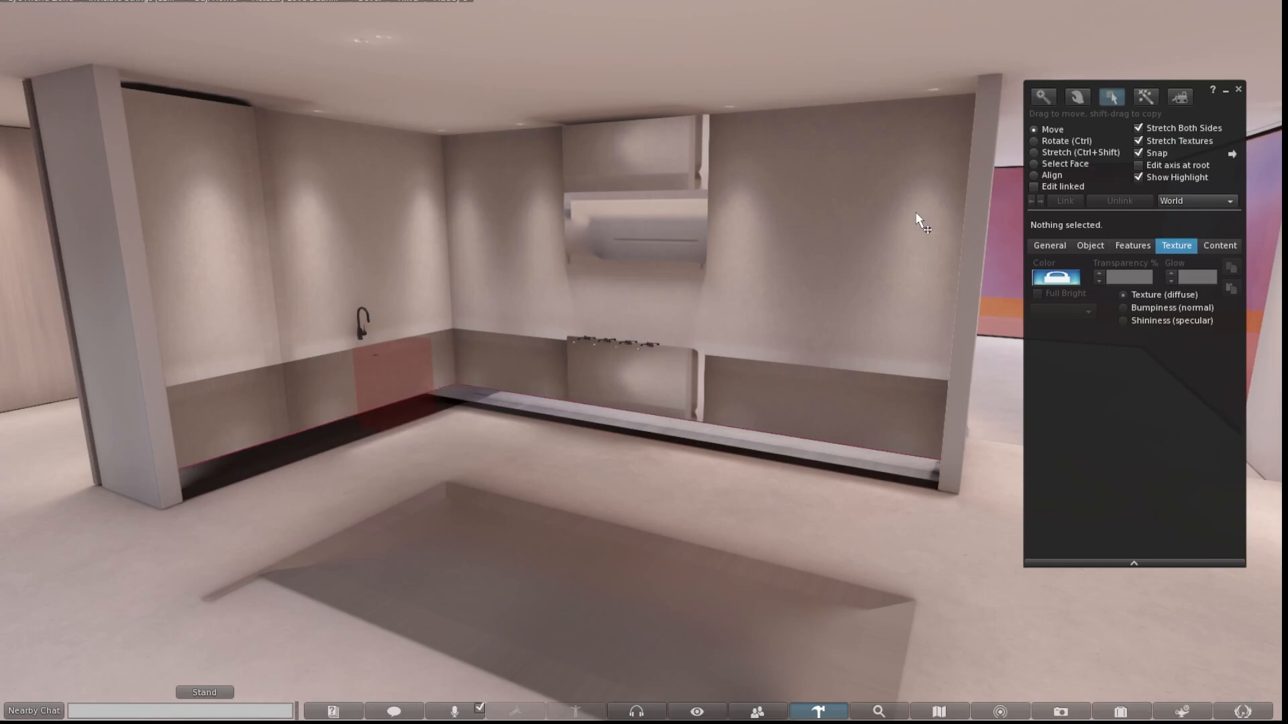
{"action": "left_click", "coordinate": [1034, 186]}
{"action": "left_click", "coordinate": [391, 384]}
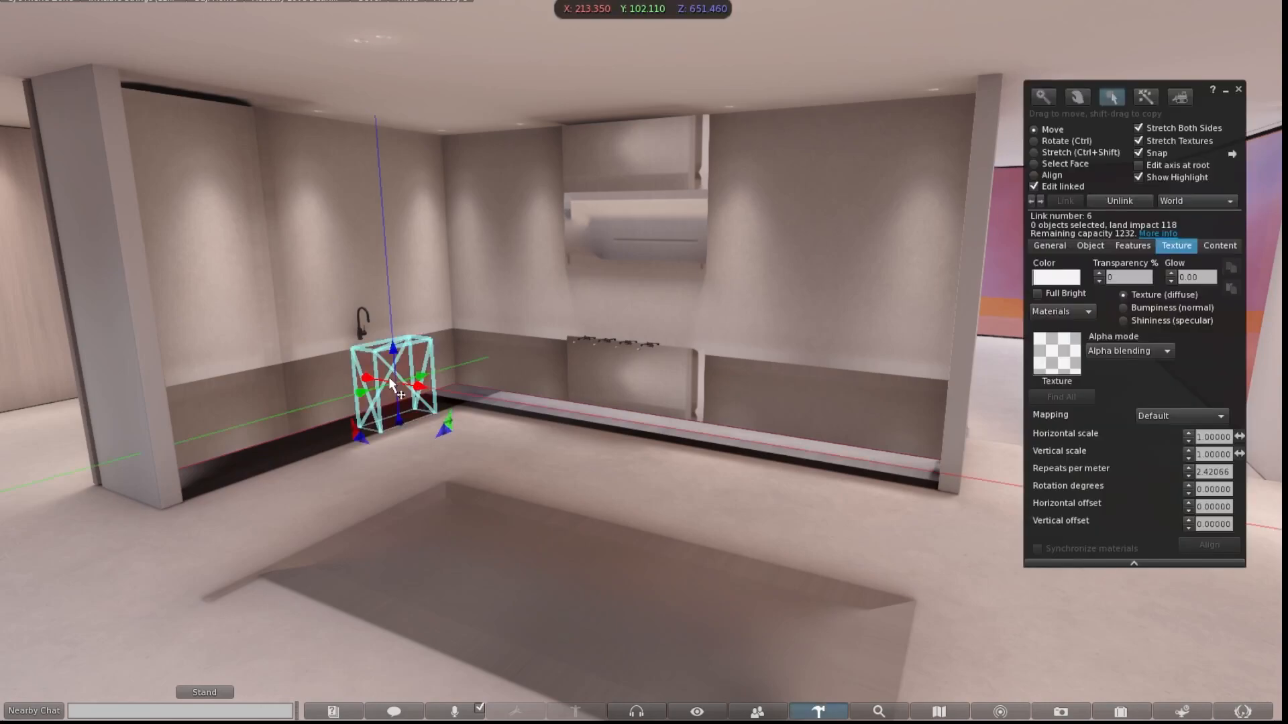
{"action": "left_click", "coordinate": [365, 332], "text": "shift"}
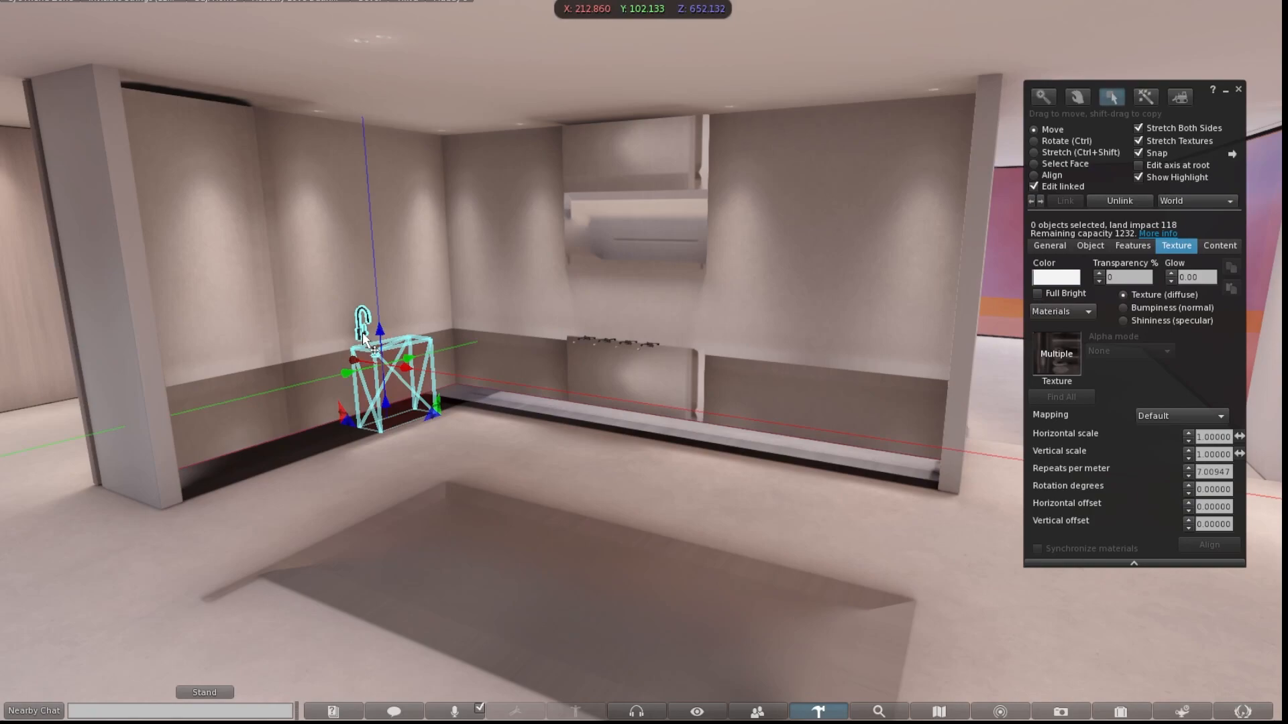
{"action": "left_click", "coordinate": [631, 345], "text": "shift"}
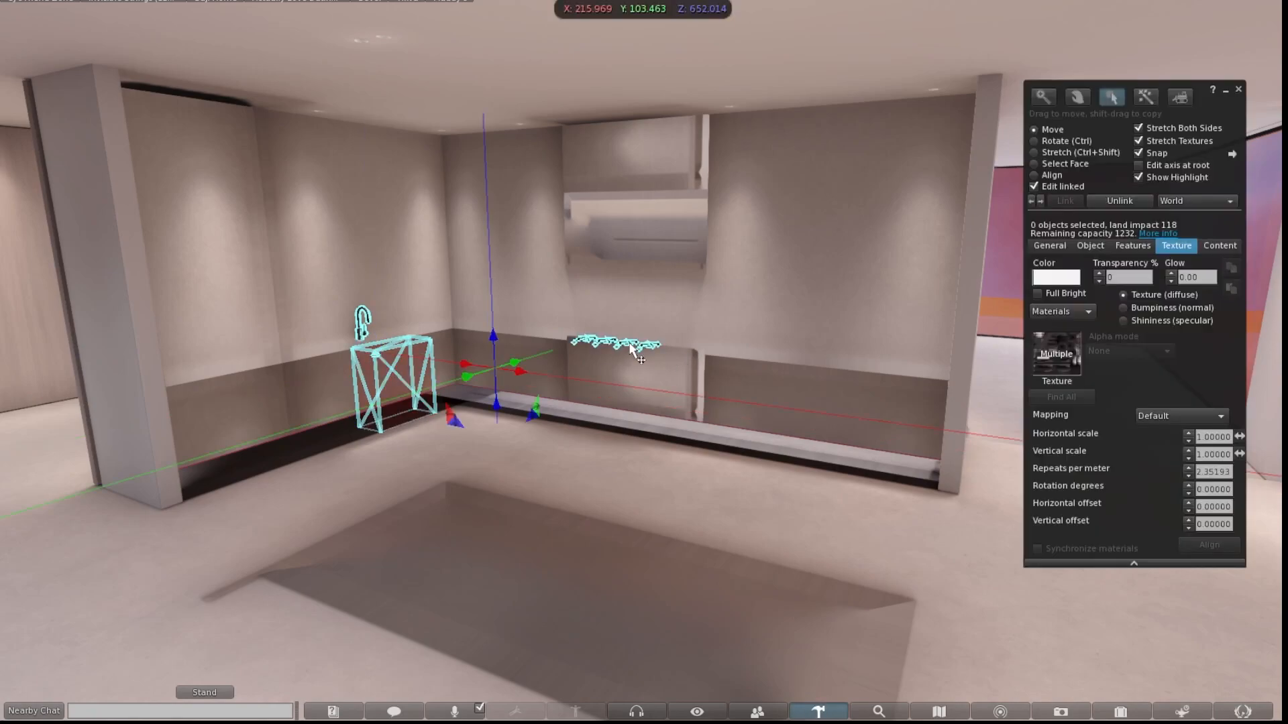
{"action": "left_click", "coordinate": [1120, 202]}
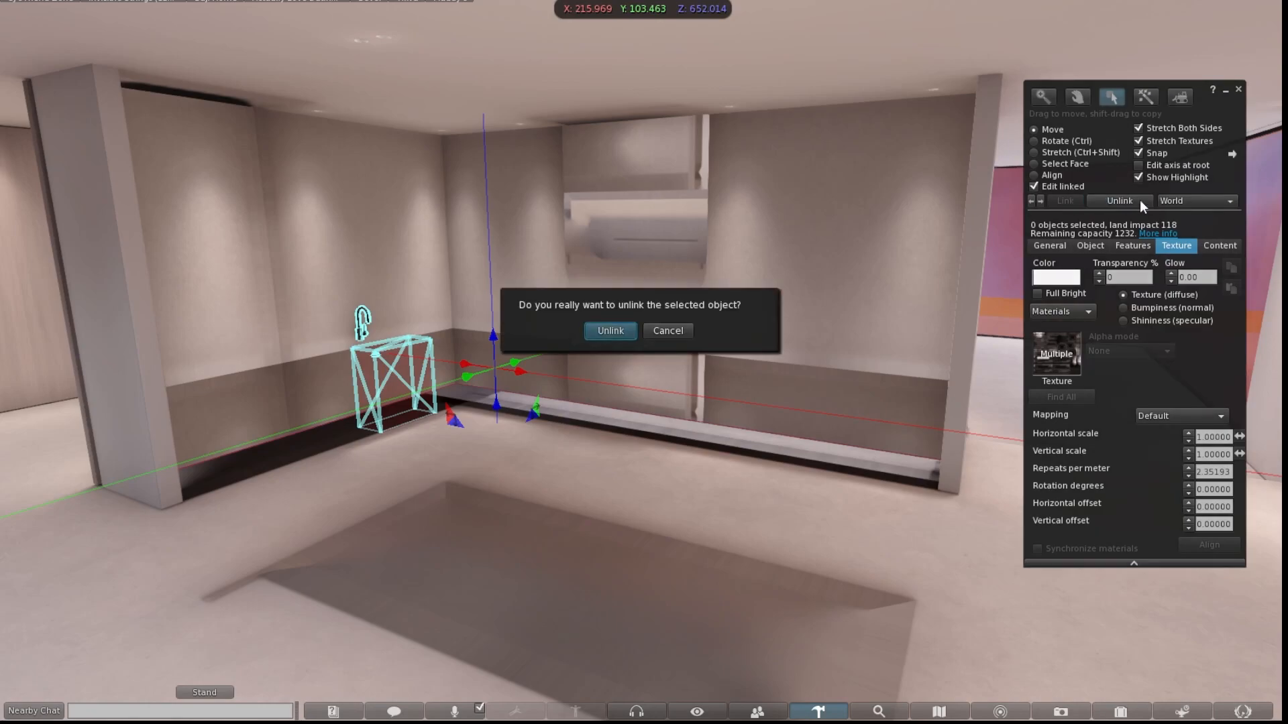
{"action": "left_click", "coordinate": [609, 330]}
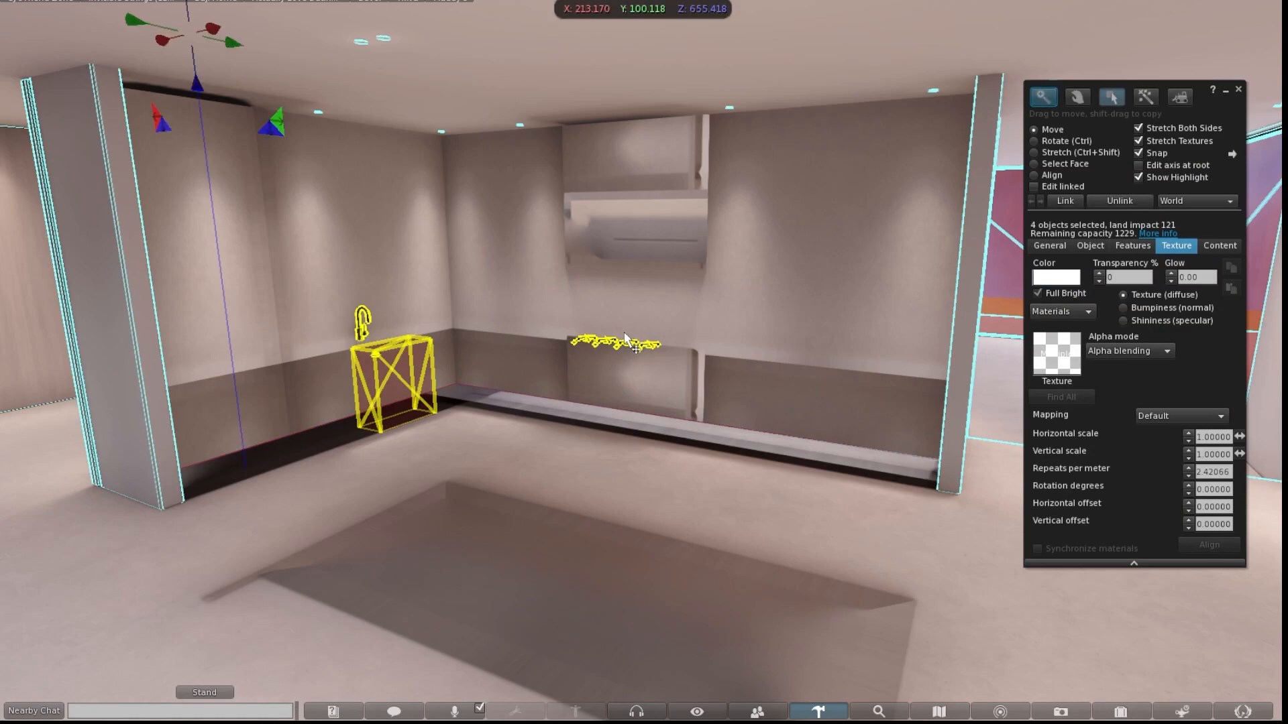
Step: Take the house out of the selection, delete the unlinked sink and stove parts, and turn off transparent-object highlighting
{"action": "left_click", "coordinate": [966, 365], "text": "shift"}
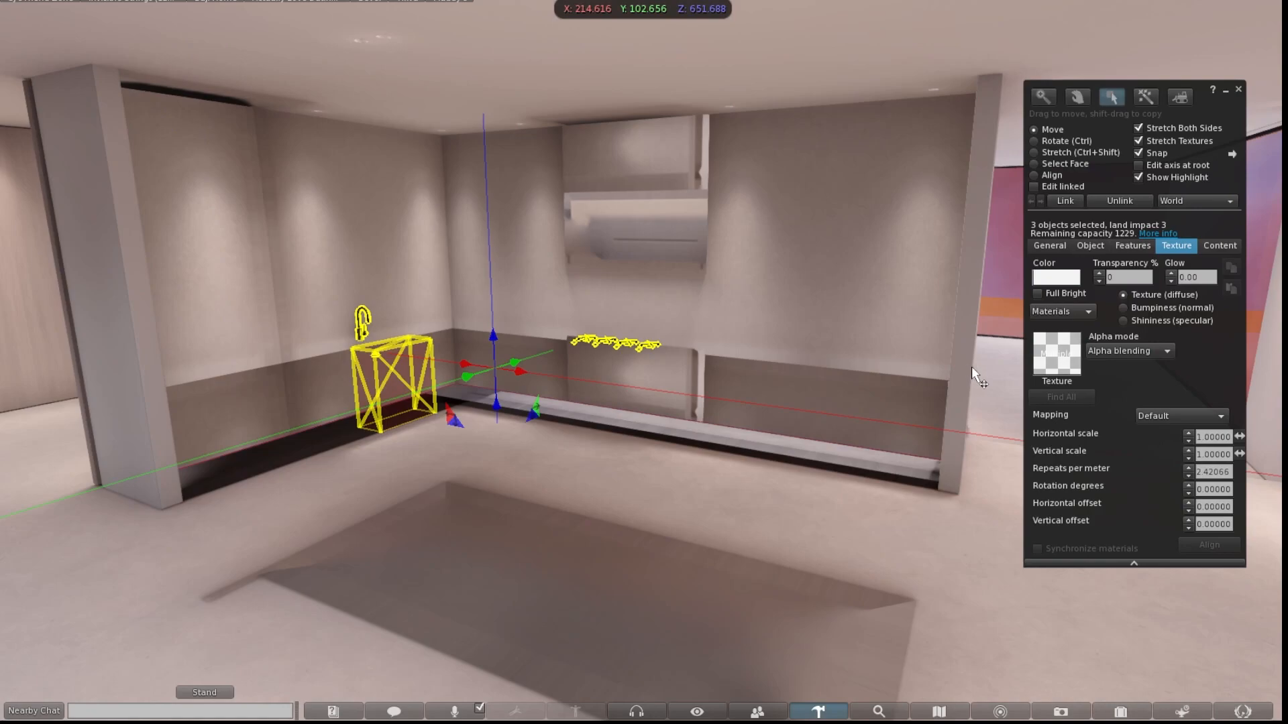
{"action": "key", "text": "Delete"}
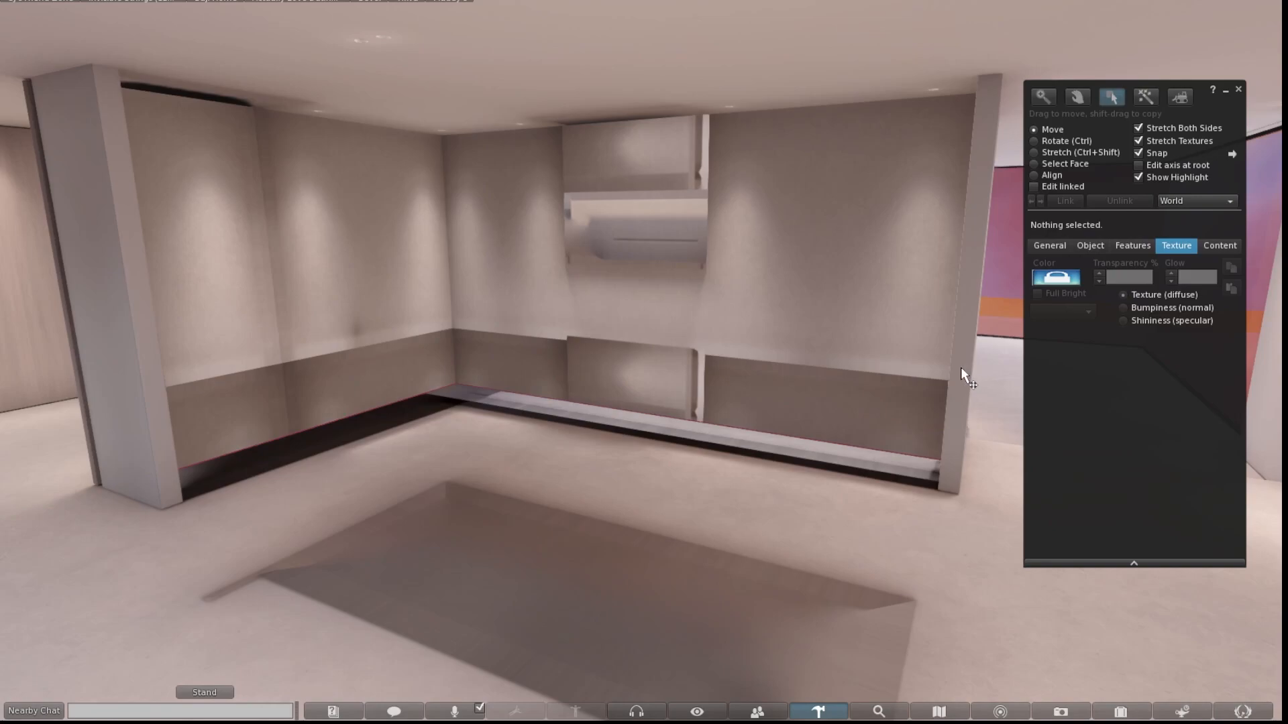
{"action": "key", "text": "ctrl"}
{"action": "key", "text": "alt"}
{"action": "key", "text": "ctrl+alt+t"}
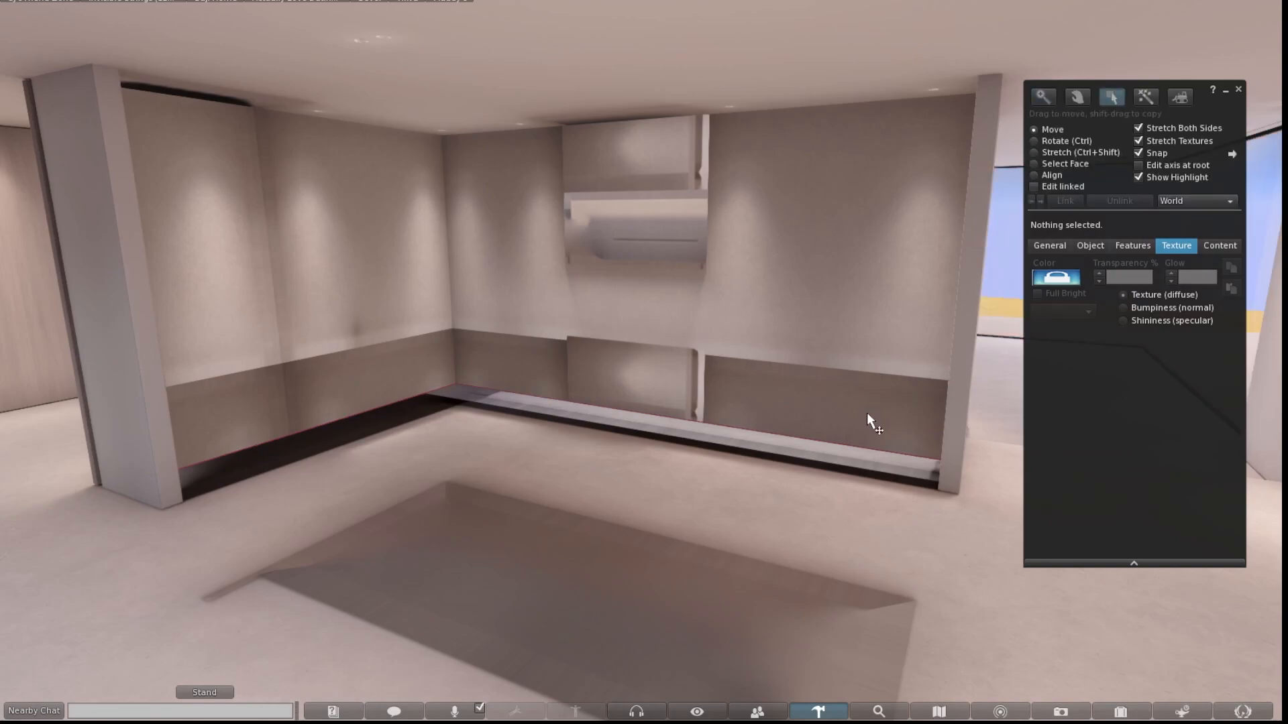
Step: Turn on linked-part editing and select the main body of the built-in stainless steel refrigerator
{"action": "left_click_drag", "start_coordinate": [758, 490], "coordinate": [495, 310], "text": "ctrl+alt"}
{"action": "left_click_drag", "start_coordinate": [270, 271], "coordinate": [609, 302], "text": "ctrl+alt"}
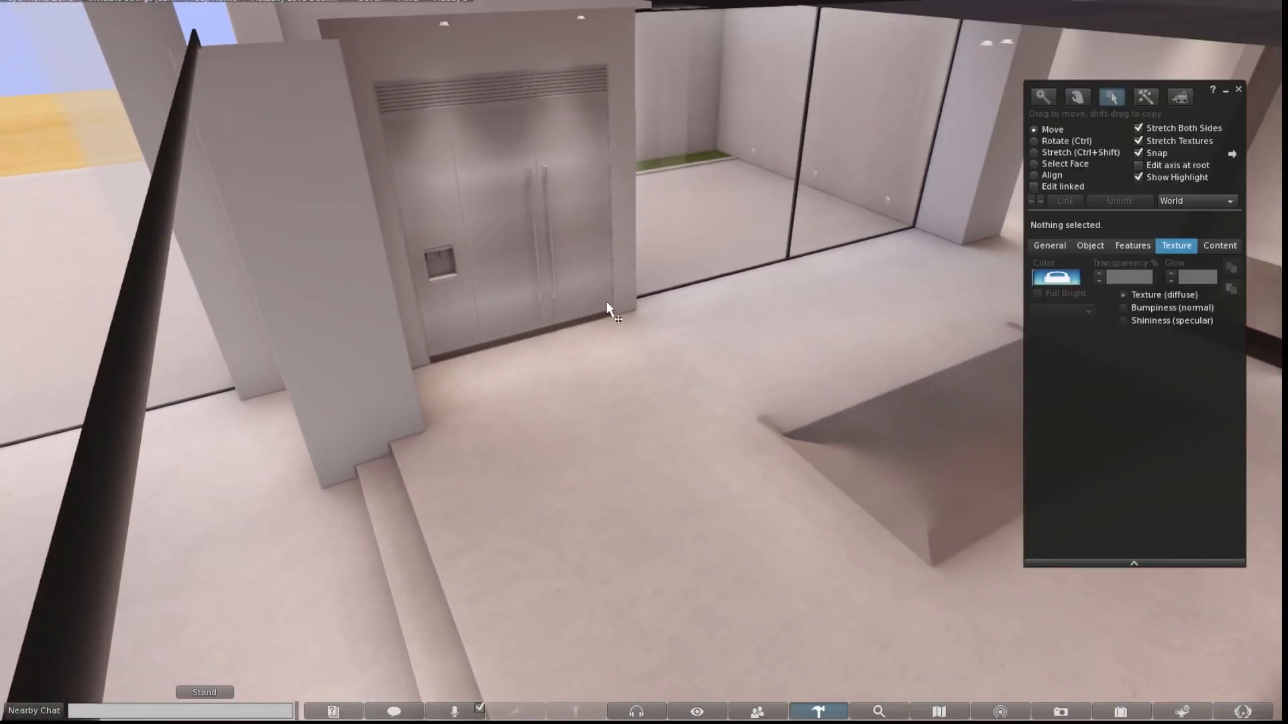
{"action": "scroll", "coordinate": [603, 302], "scroll_direction": "up", "scroll_amount": 5}
{"action": "left_click_drag", "start_coordinate": [439, 141], "coordinate": [642, 351], "text": "ctrl+alt"}
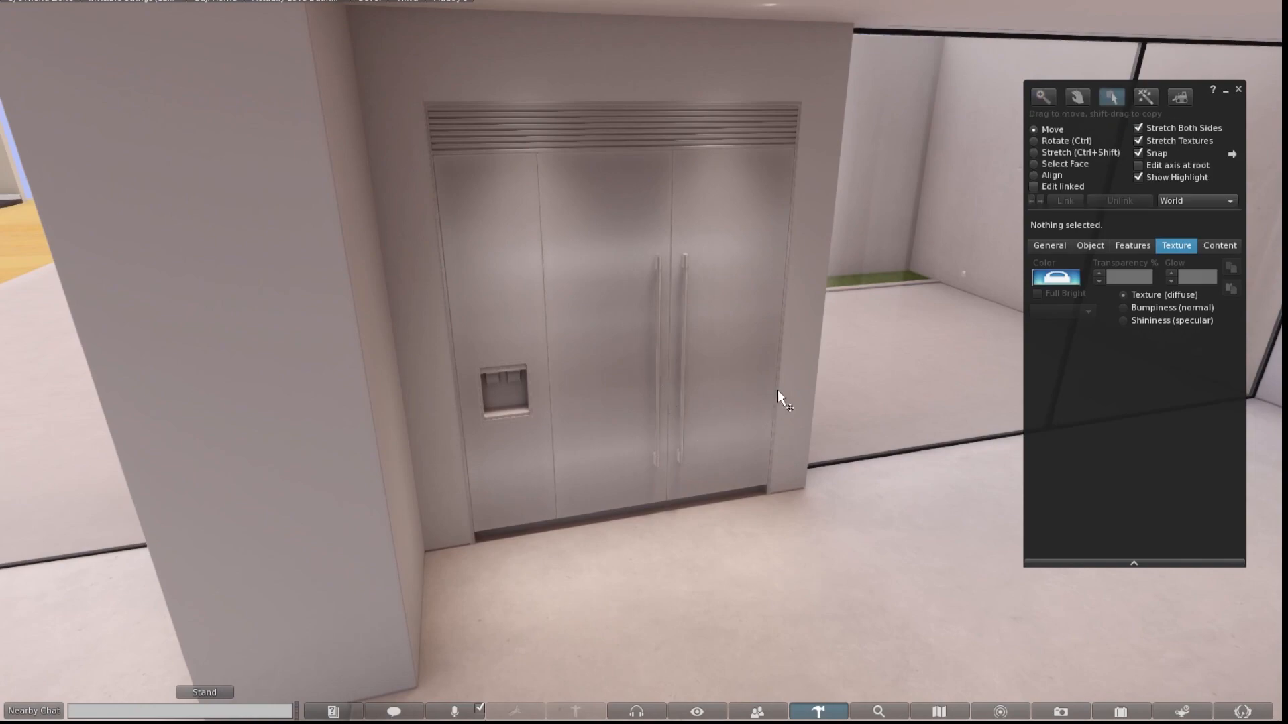
{"action": "left_click", "coordinate": [1069, 188]}
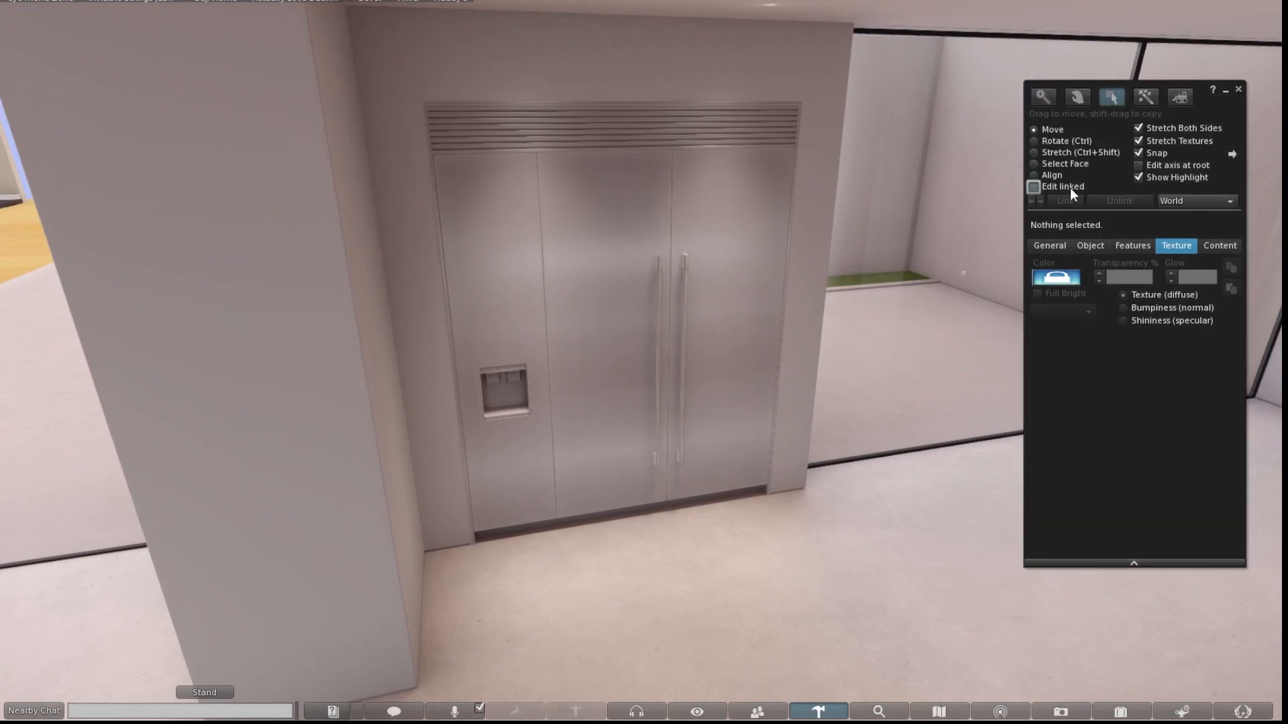
{"action": "left_click", "coordinate": [513, 297]}
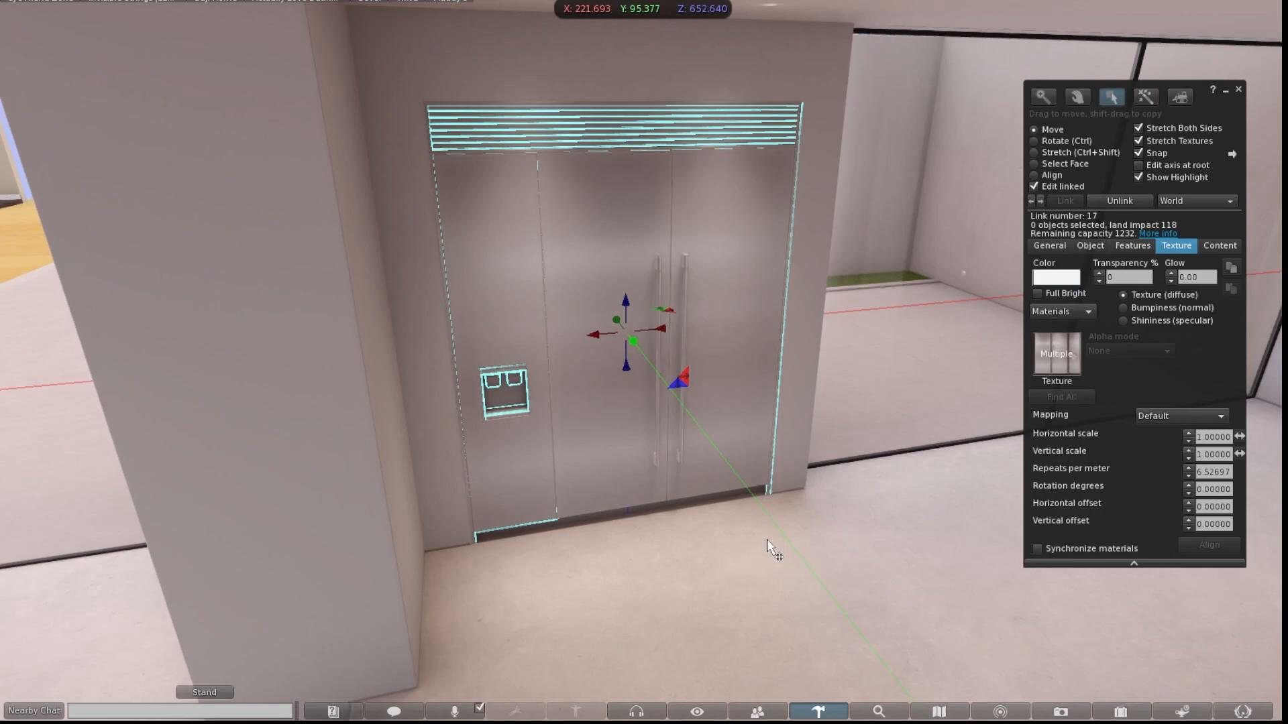
Step: Preview a bright green tint with RGB 0, 255, 128 on the selected refrigerator body and cancel the colour change
{"action": "left_click", "coordinate": [1061, 279]}
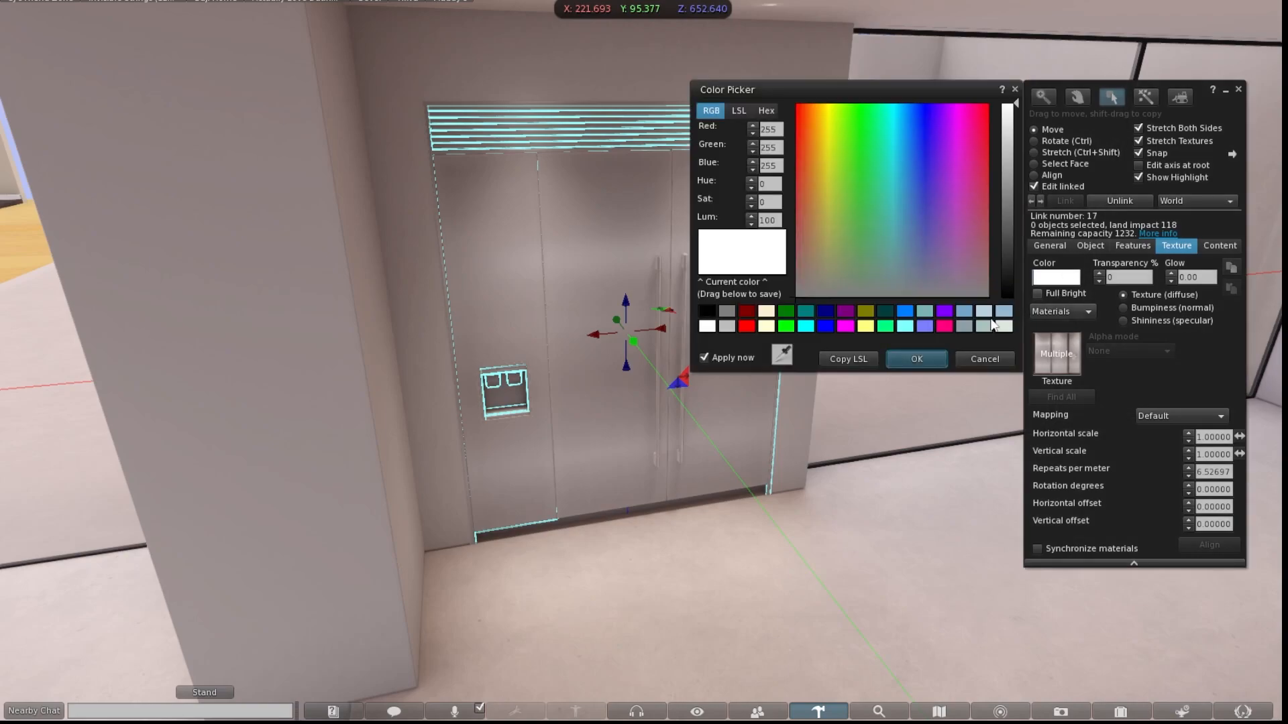
{"action": "left_click", "coordinate": [886, 327]}
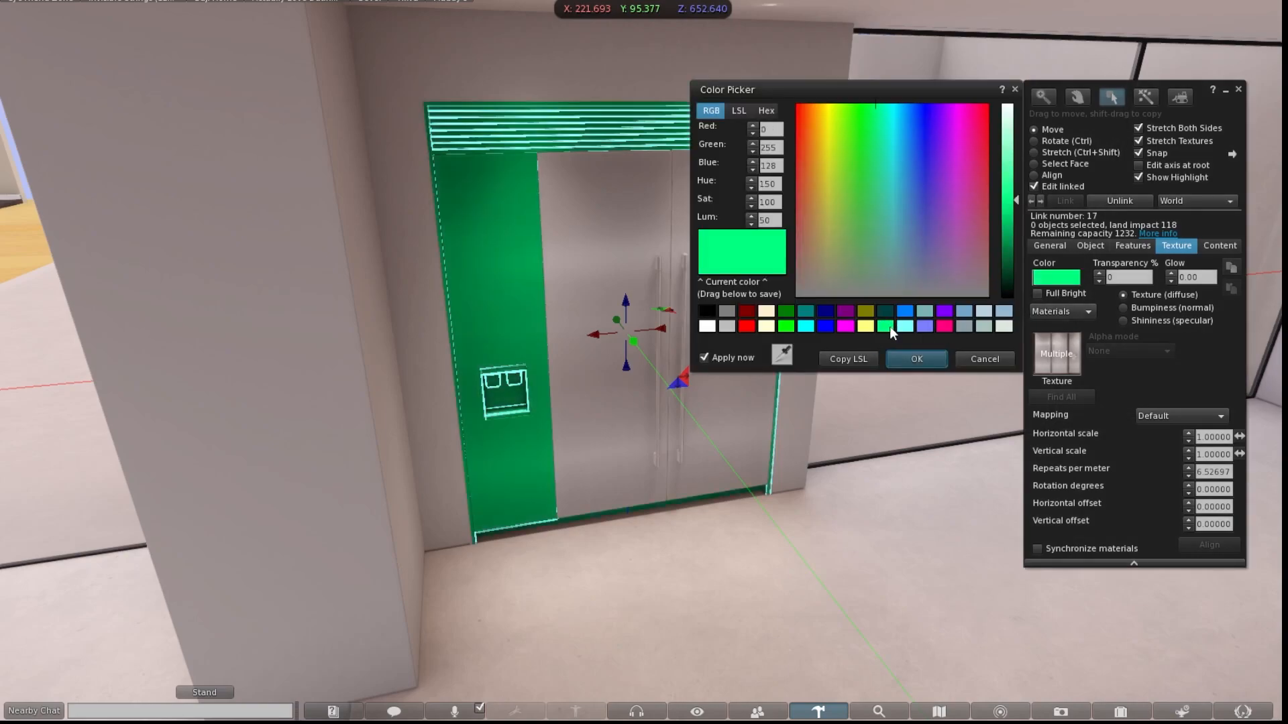
{"action": "left_click", "coordinate": [984, 360]}
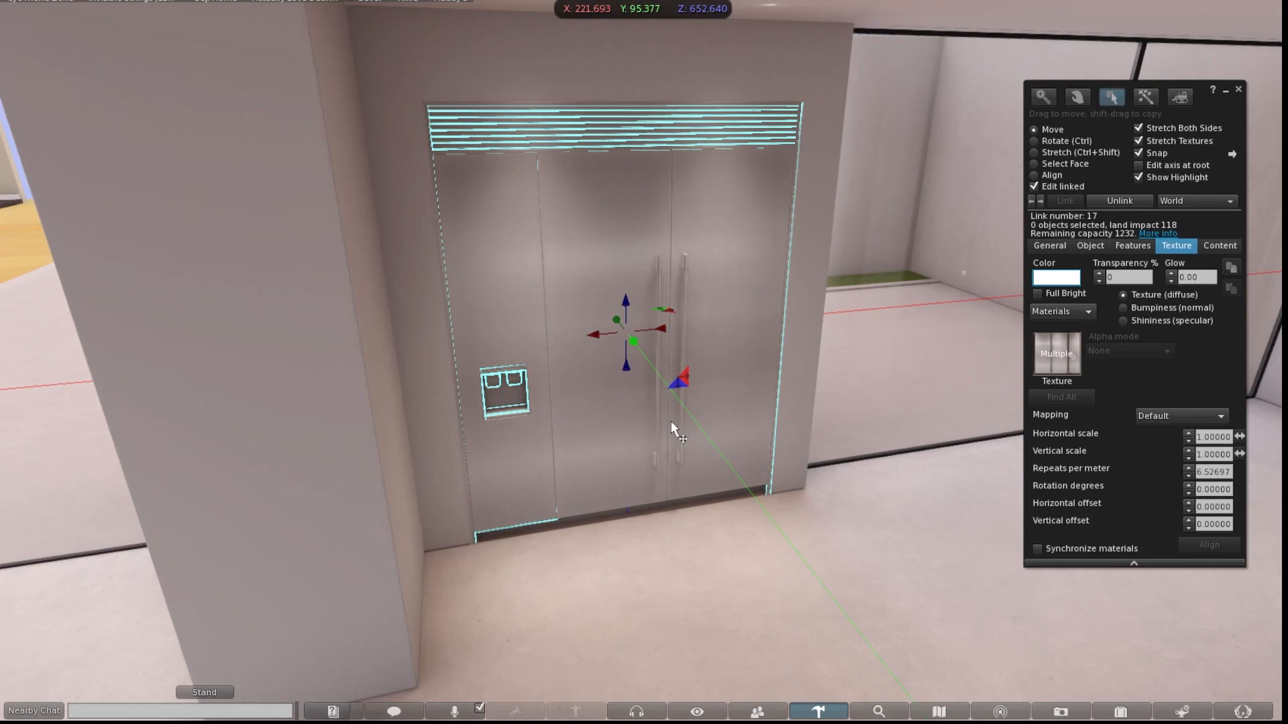
Step: Add both refrigerator doors to the selection, unlink the body and doors from the house, and delete only those parts
{"action": "left_click", "coordinate": [609, 423], "text": "shift"}
{"action": "left_click", "coordinate": [745, 379], "text": "shift"}
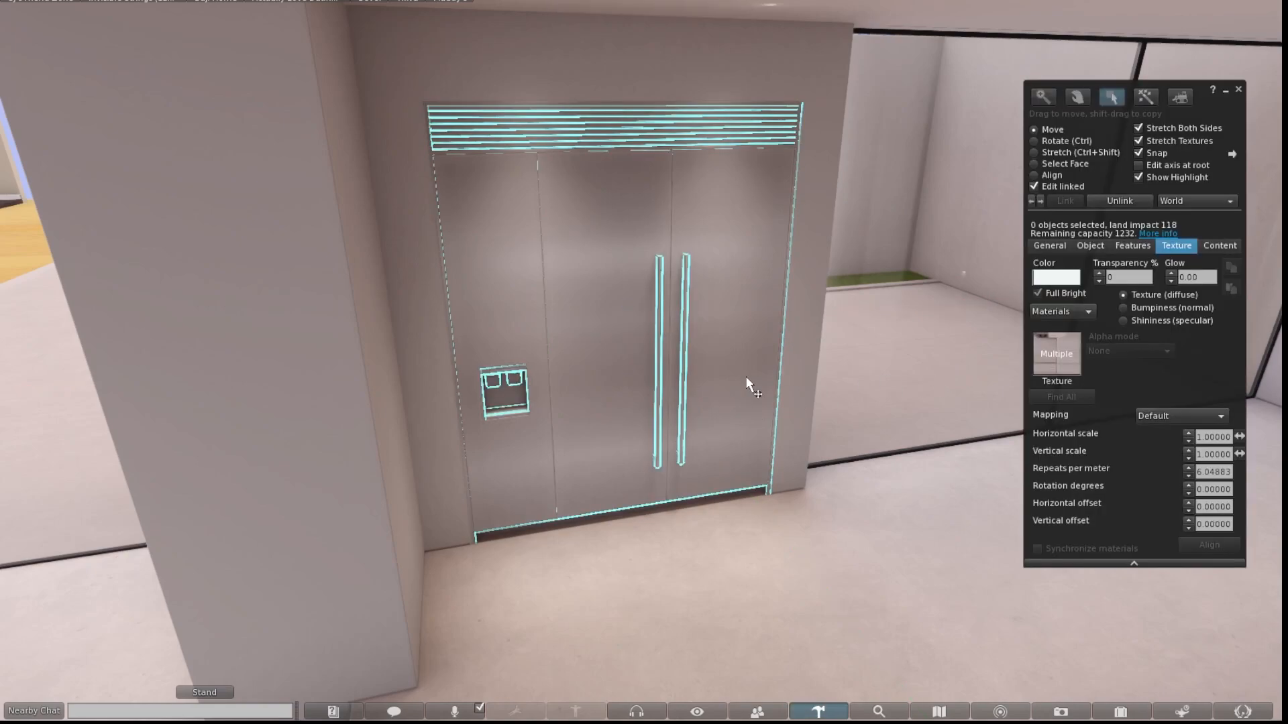
{"action": "left_click", "coordinate": [1118, 199]}
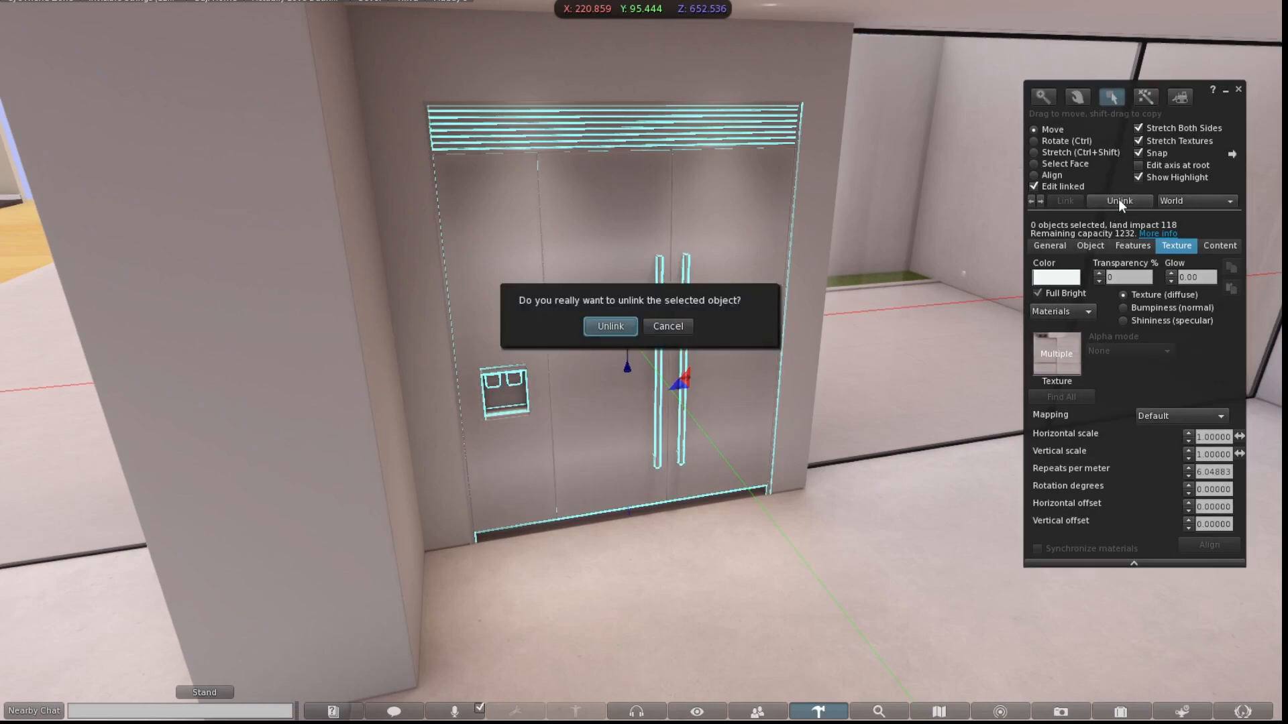
{"action": "left_click", "coordinate": [618, 328]}
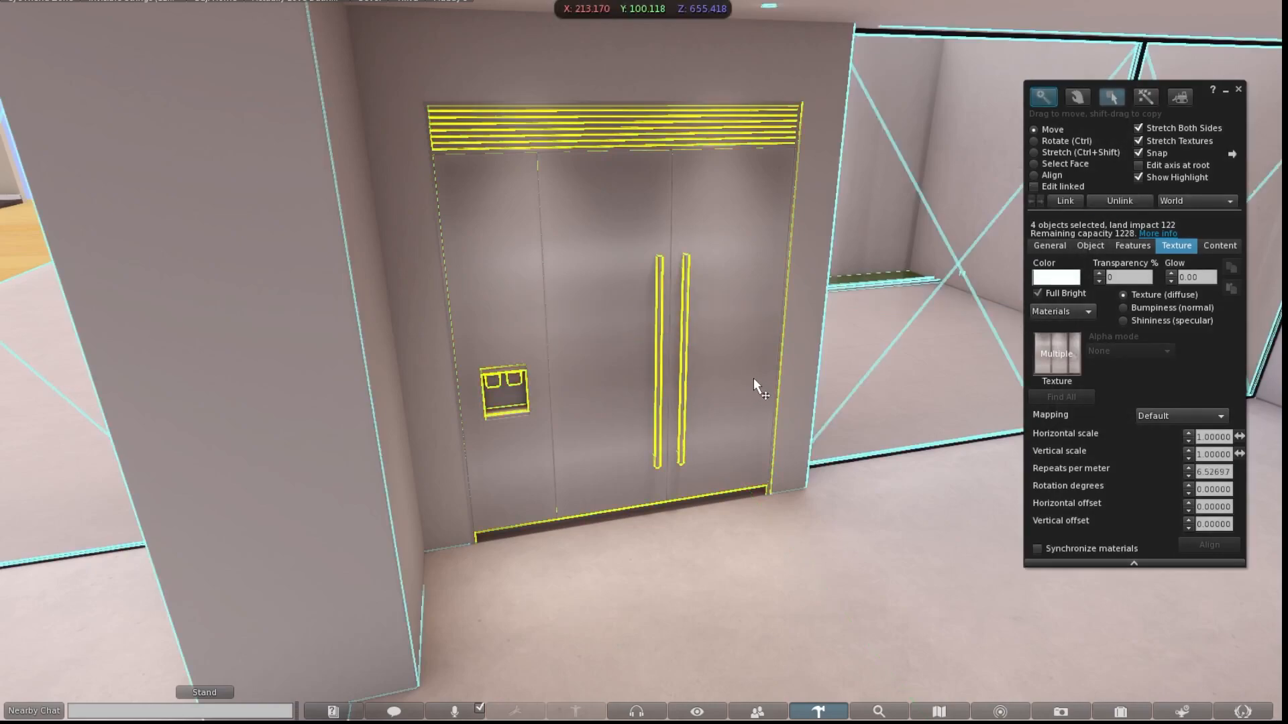
{"action": "left_click", "coordinate": [795, 361], "text": "shift"}
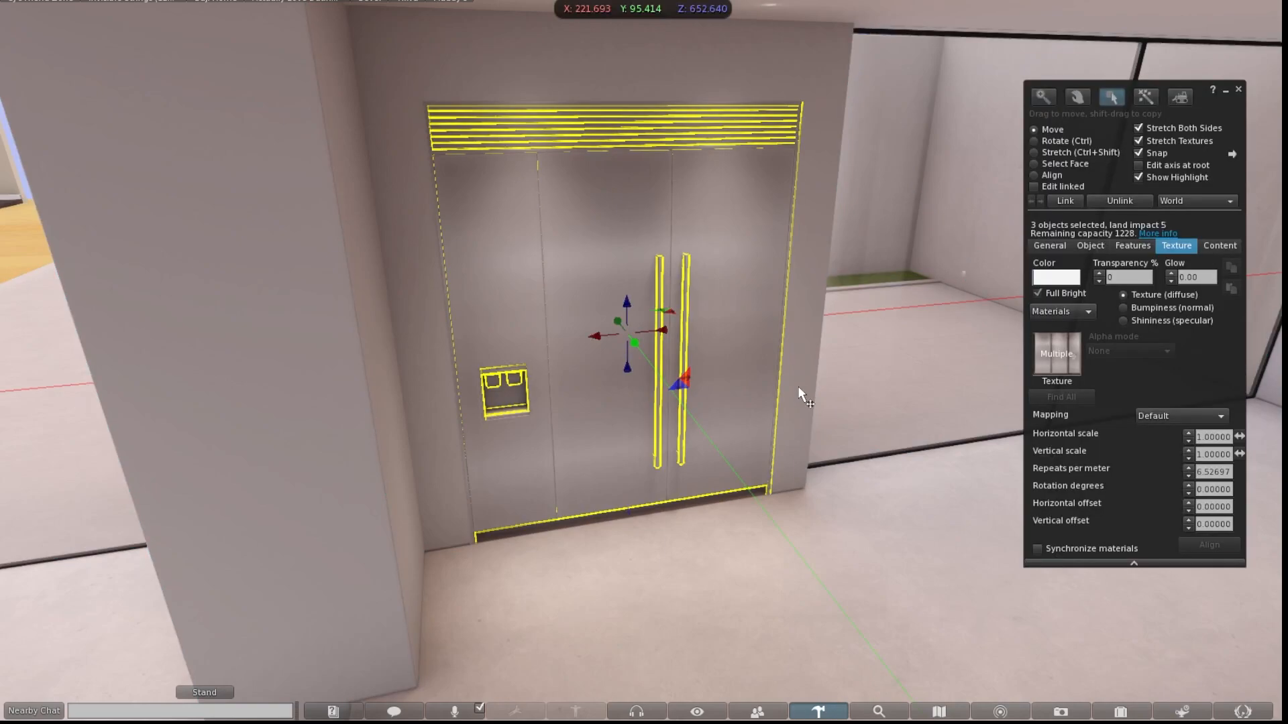
{"action": "key", "text": "Delete"}
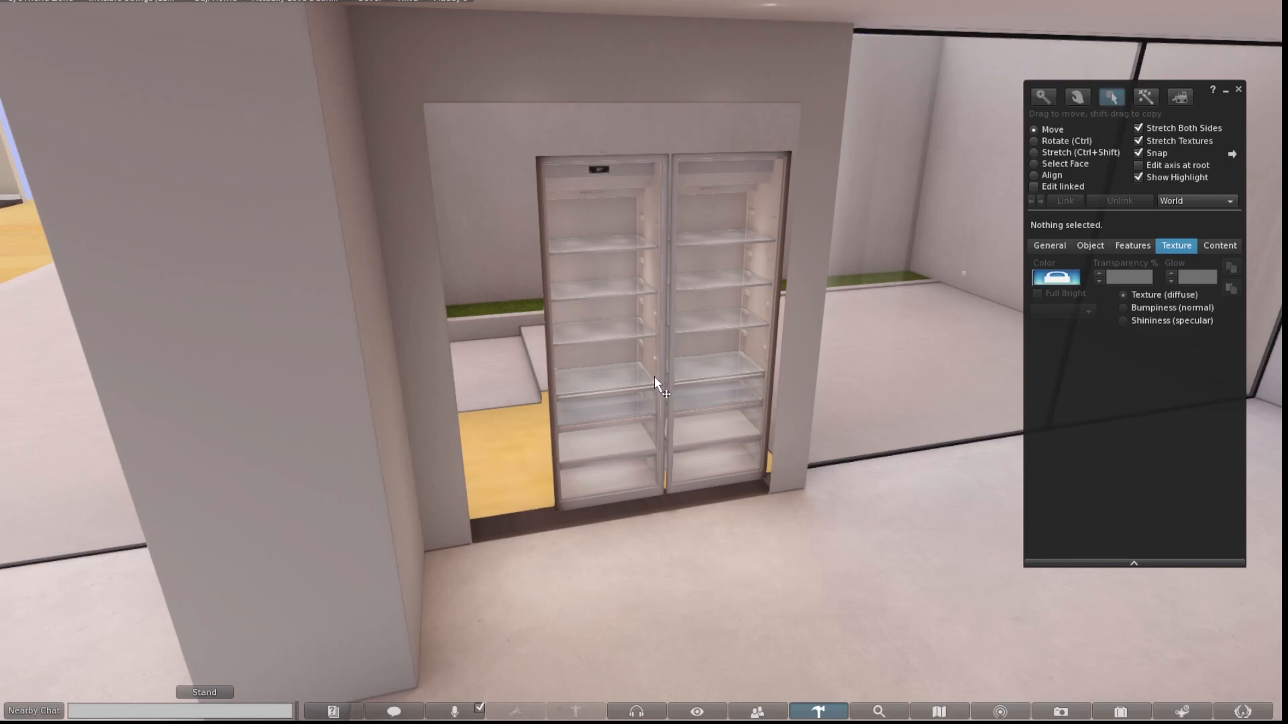
Step: With linked-part editing on, unlink the refrigerator's interior shelving from the house and delete it
{"action": "left_click", "coordinate": [1033, 187]}
{"action": "left_click", "coordinate": [633, 404]}
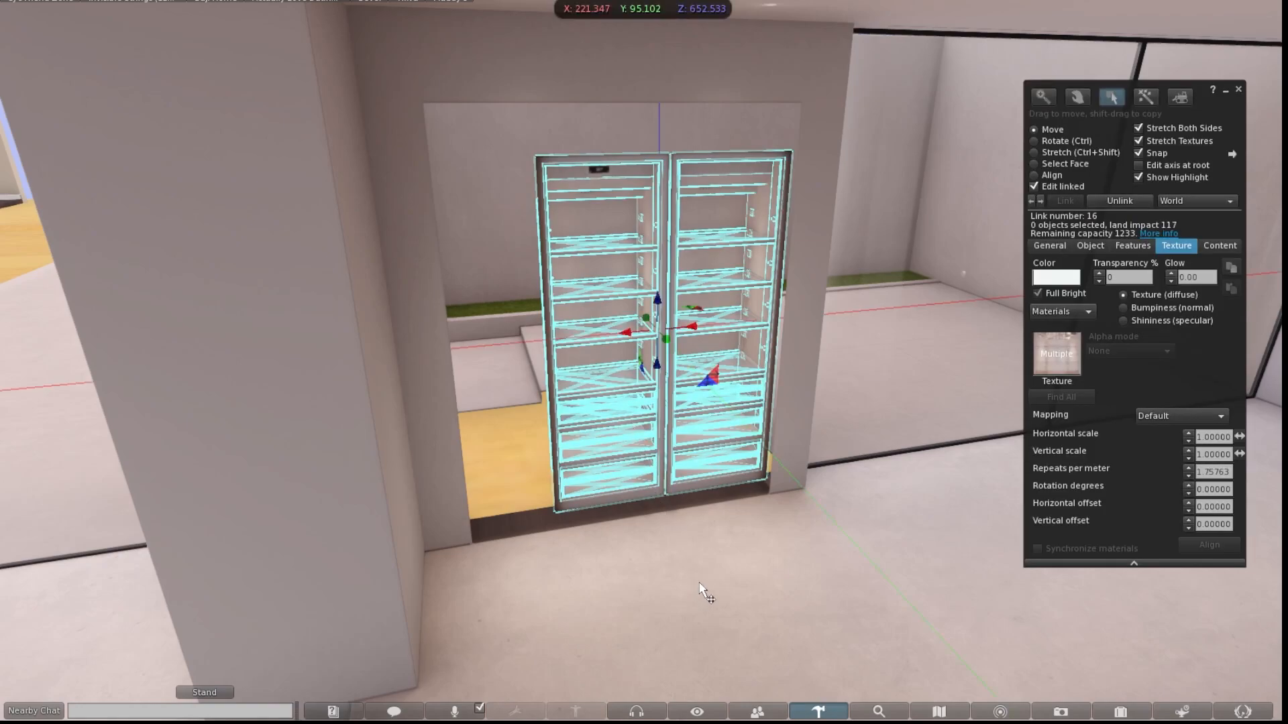
{"action": "left_click", "coordinate": [1114, 200]}
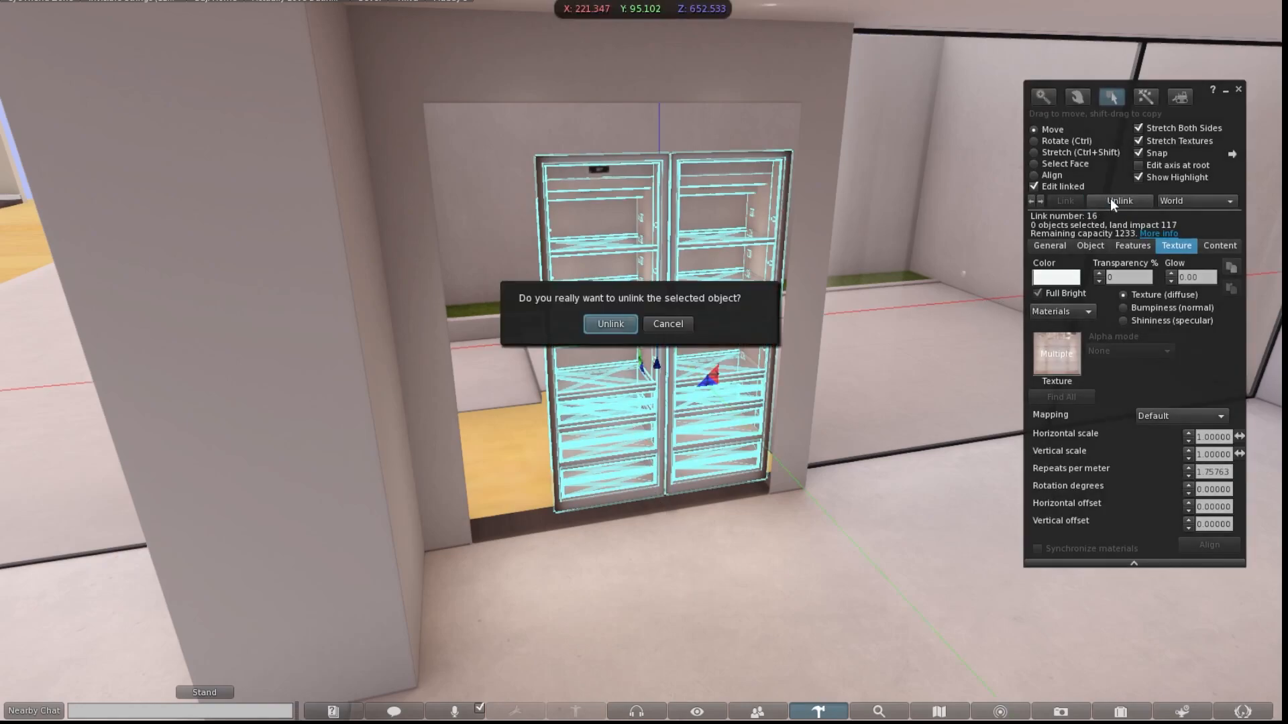
{"action": "left_click", "coordinate": [610, 324]}
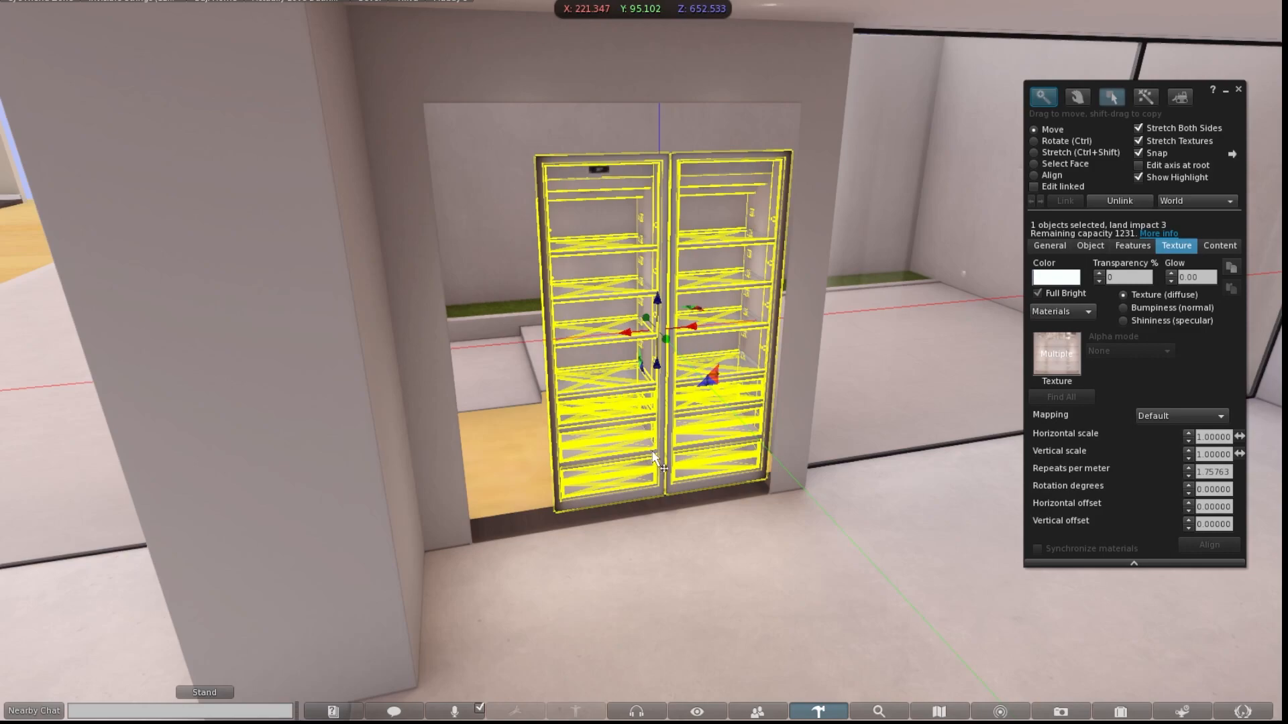
{"action": "key", "text": "Delete"}
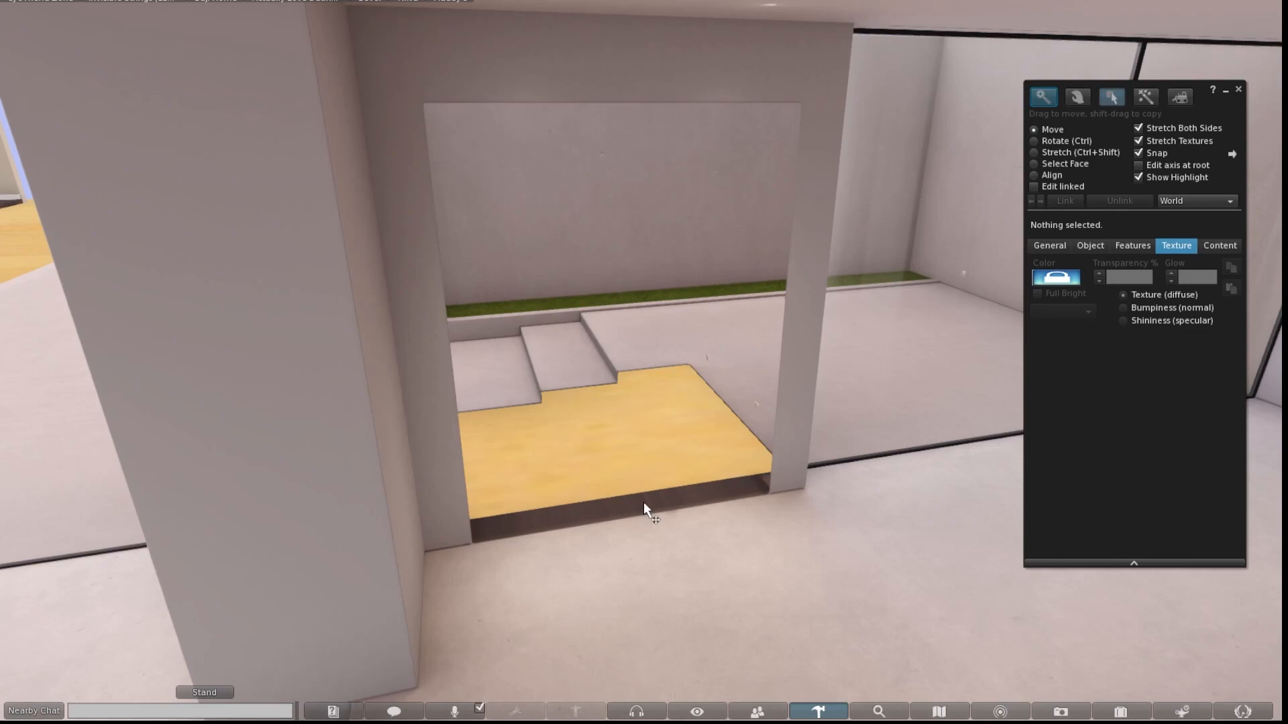
Step: Check the kitchen wall faces in face-selection mode and apply the Blank texture to the side wall where the sink stood
{"action": "left_click_drag", "start_coordinate": [957, 572], "coordinate": [734, 328], "text": "ctrl+alt"}
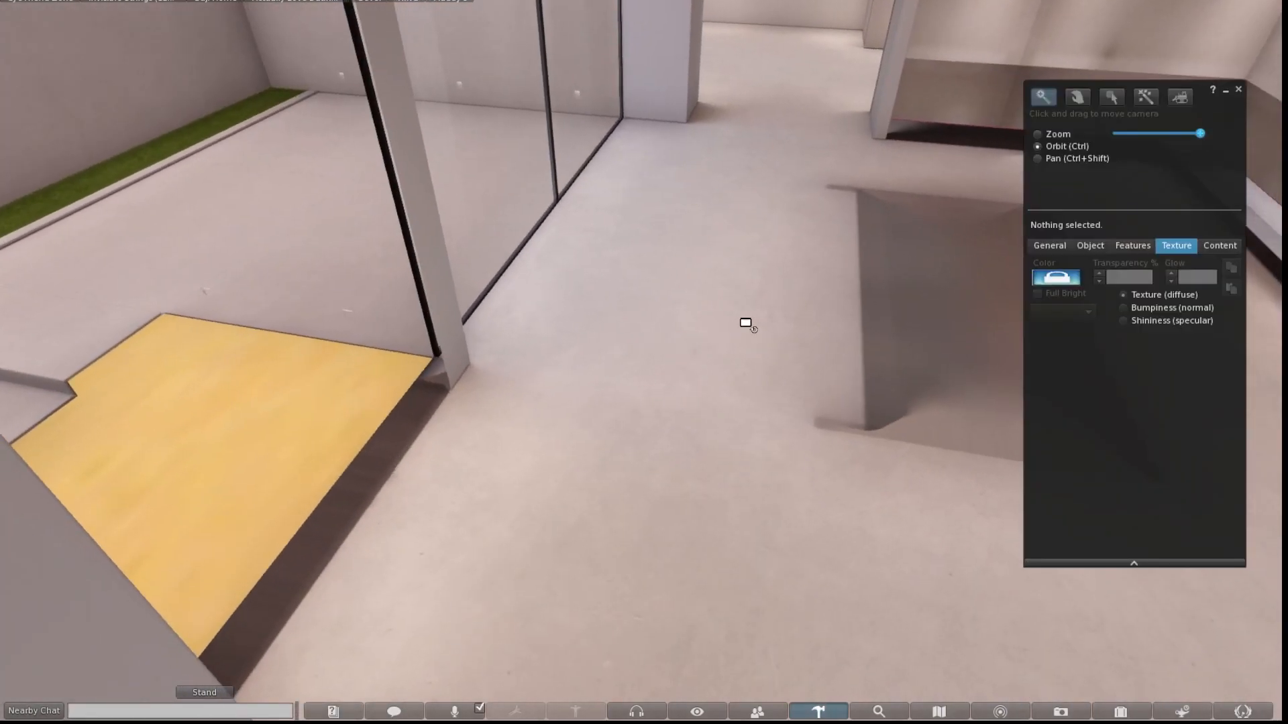
{"action": "left_click", "coordinate": [918, 206], "text": "ctrl+alt"}
{"action": "left_click_drag", "start_coordinate": [919, 295], "coordinate": [641, 355], "text": "ctrl+alt"}
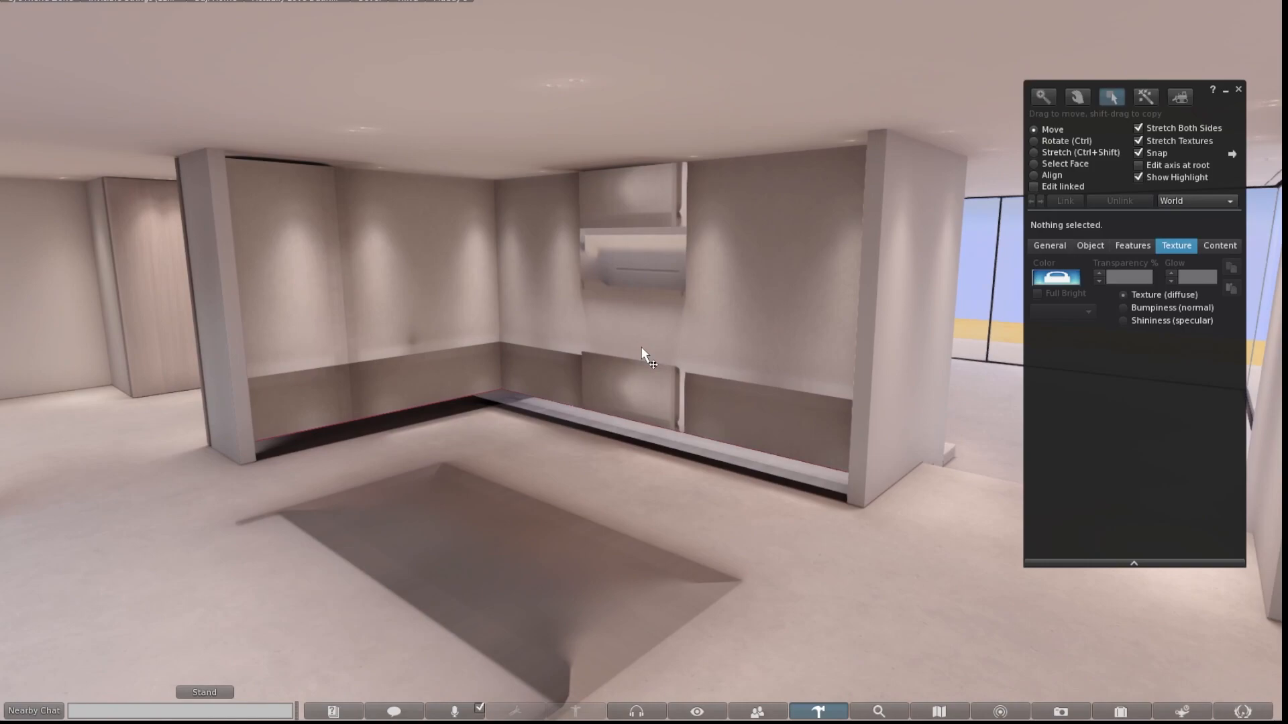
{"action": "left_click", "coordinate": [1081, 165]}
{"action": "left_click", "coordinate": [765, 265]}
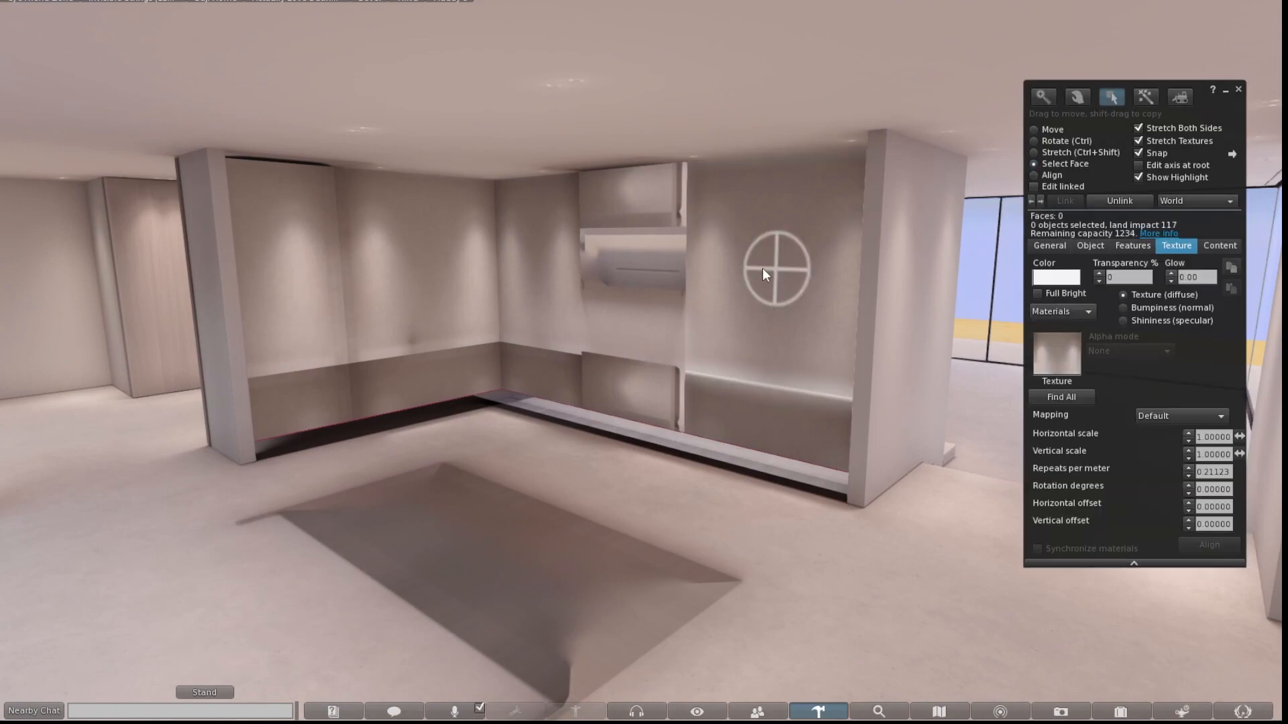
{"action": "left_click", "coordinate": [650, 299]}
{"action": "left_click", "coordinate": [551, 295]}
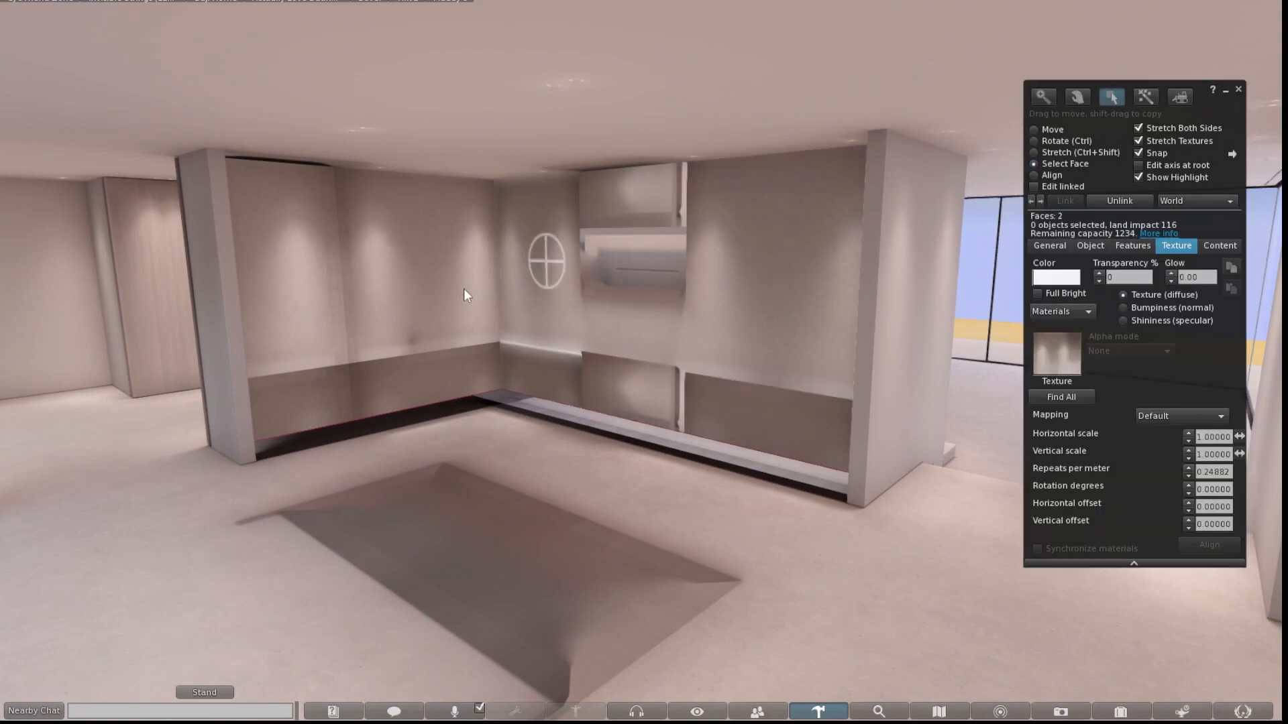
{"action": "left_click", "coordinate": [428, 289]}
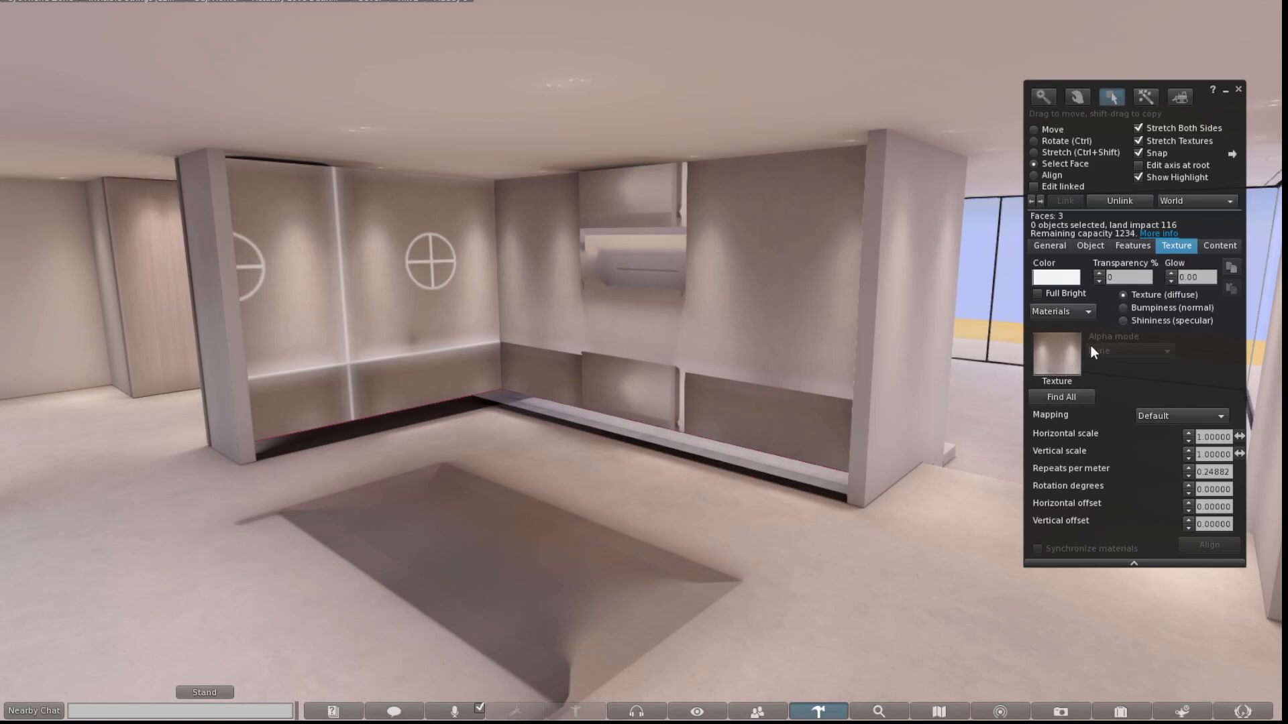
{"action": "left_click", "coordinate": [1062, 361]}
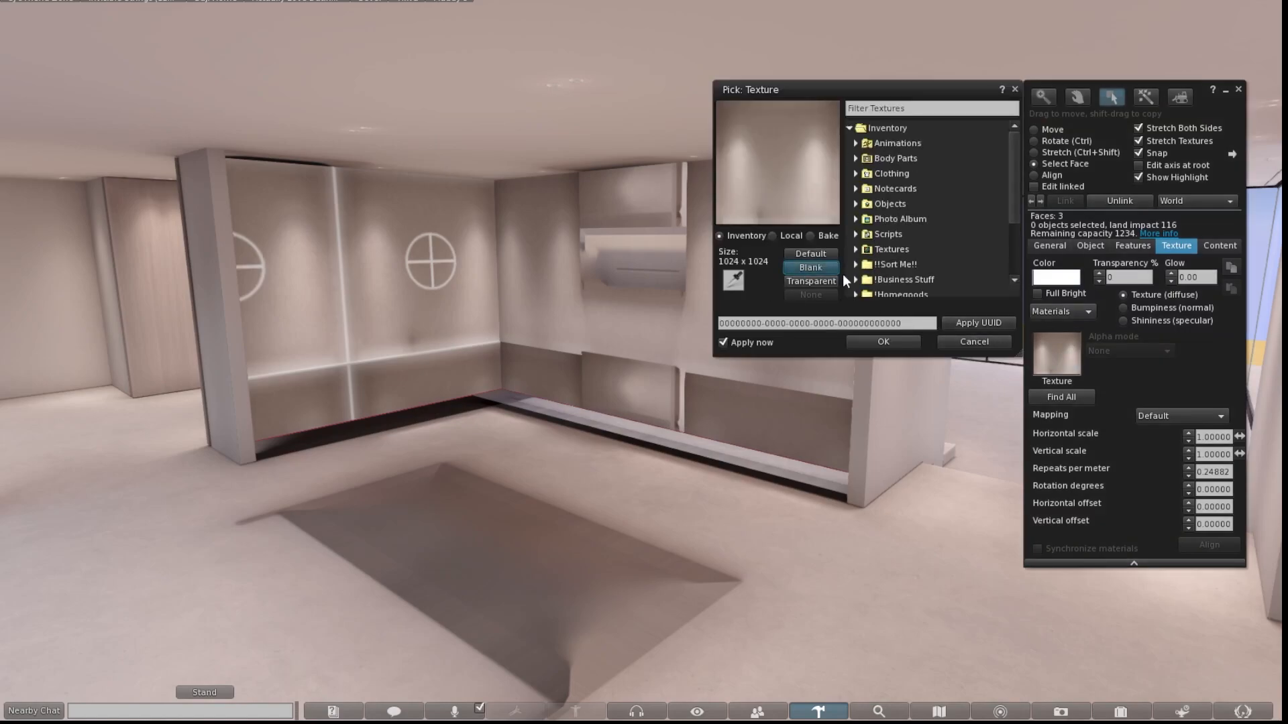
{"action": "left_click", "coordinate": [826, 267]}
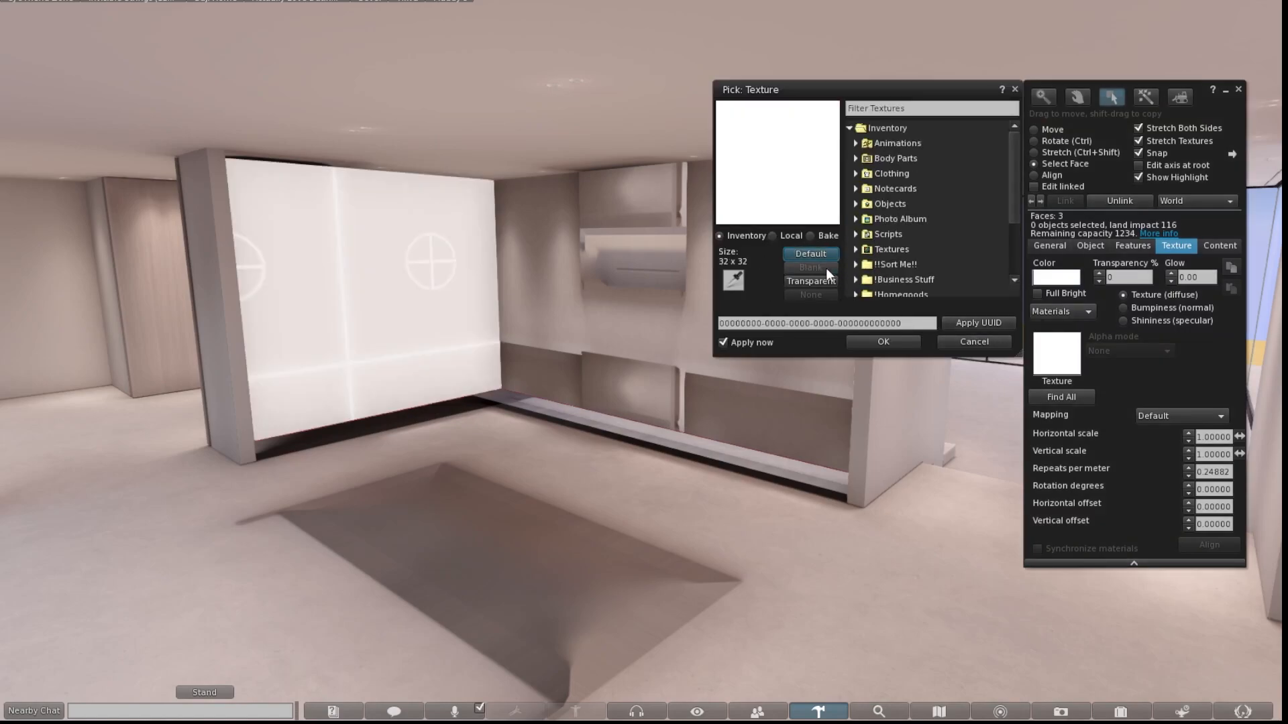
Step: Apply the Blank texture to the three faces of the back wall where the stove stood and confirm the texture choice
{"action": "left_click", "coordinate": [561, 337]}
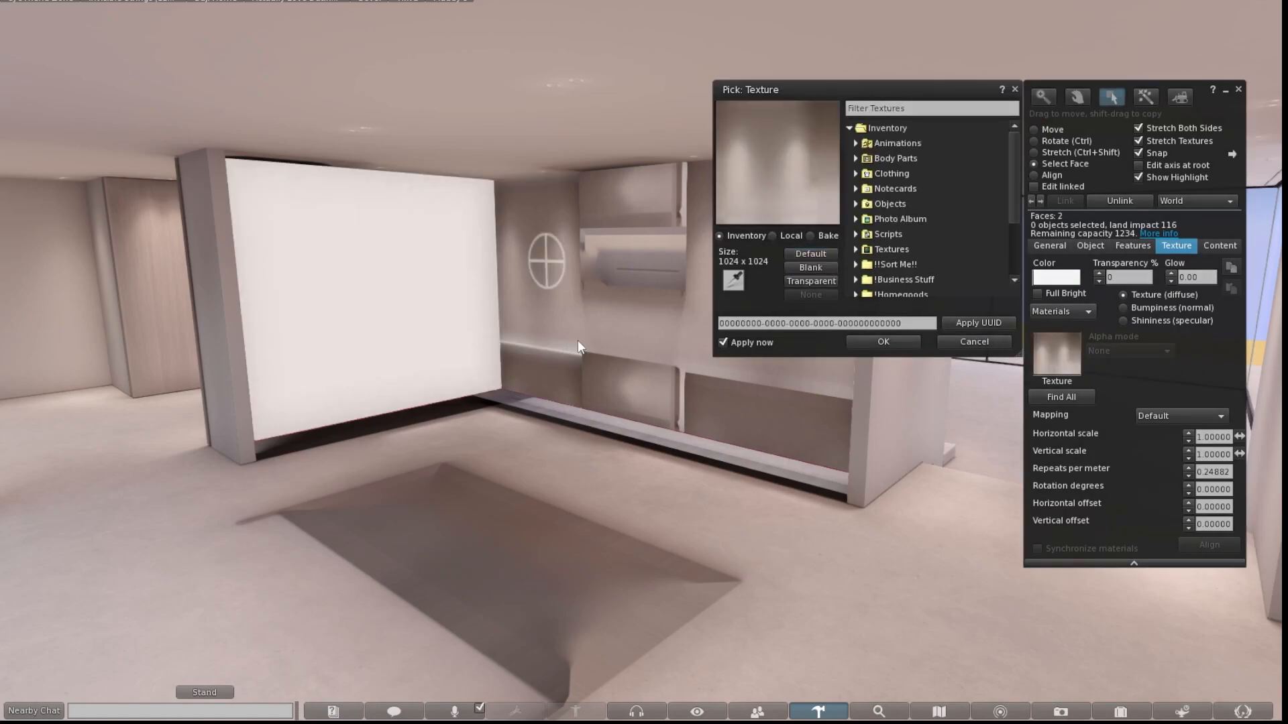
{"action": "left_click", "coordinate": [822, 268]}
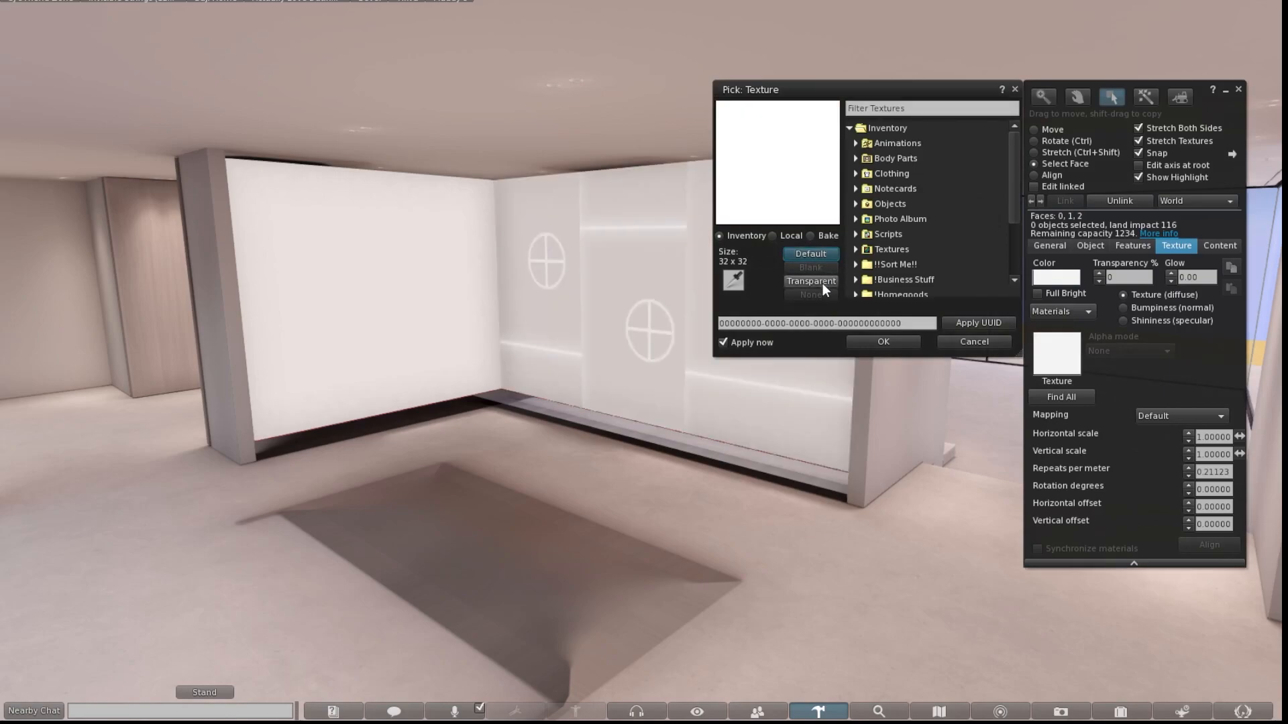
{"action": "left_click", "coordinate": [879, 342]}
{"action": "left_click", "coordinate": [823, 383]}
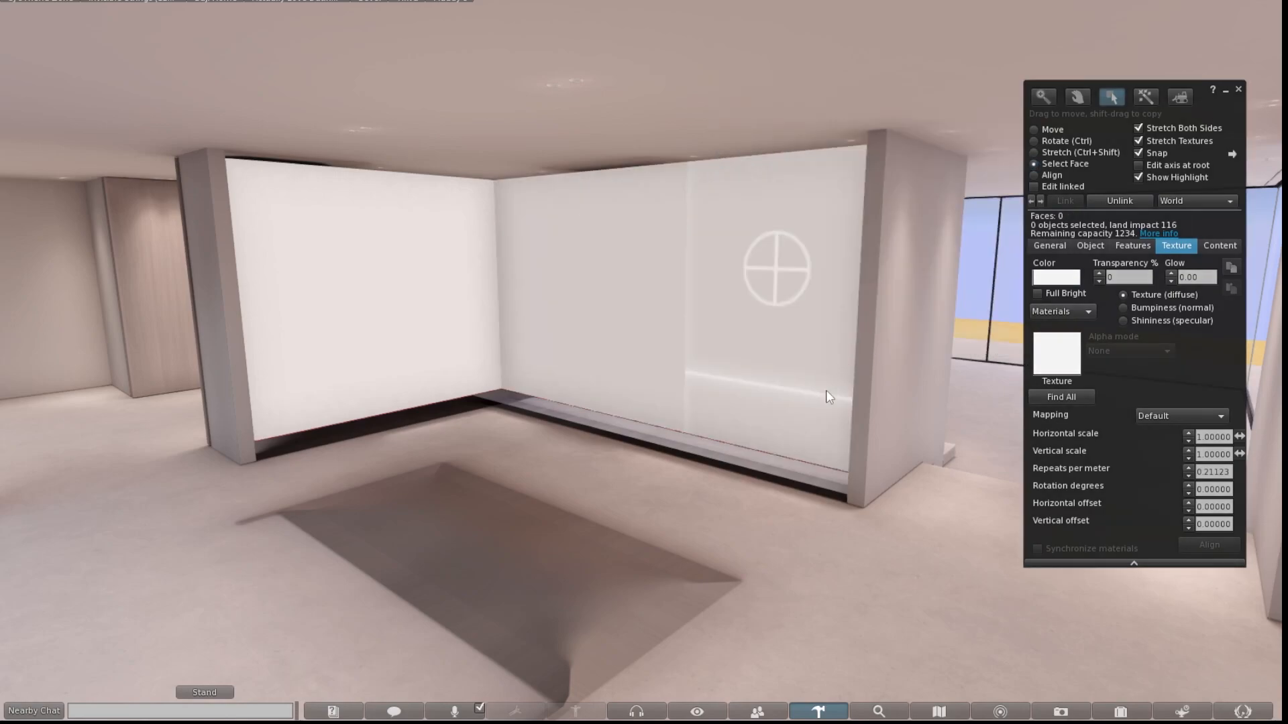